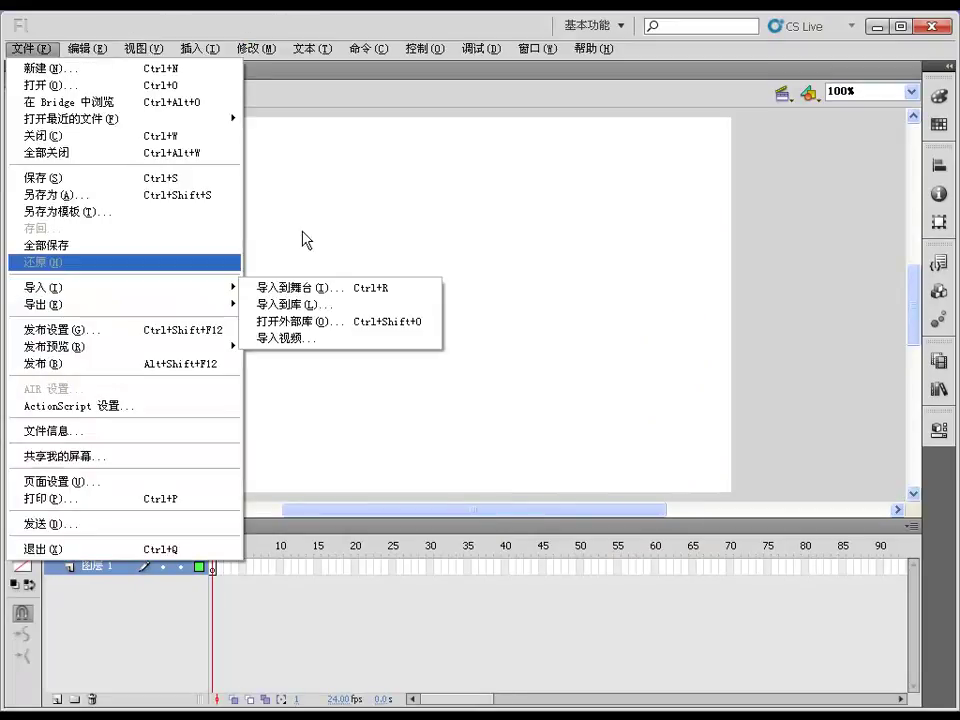
Import the world map image file into the document's library.
click(236, 145)
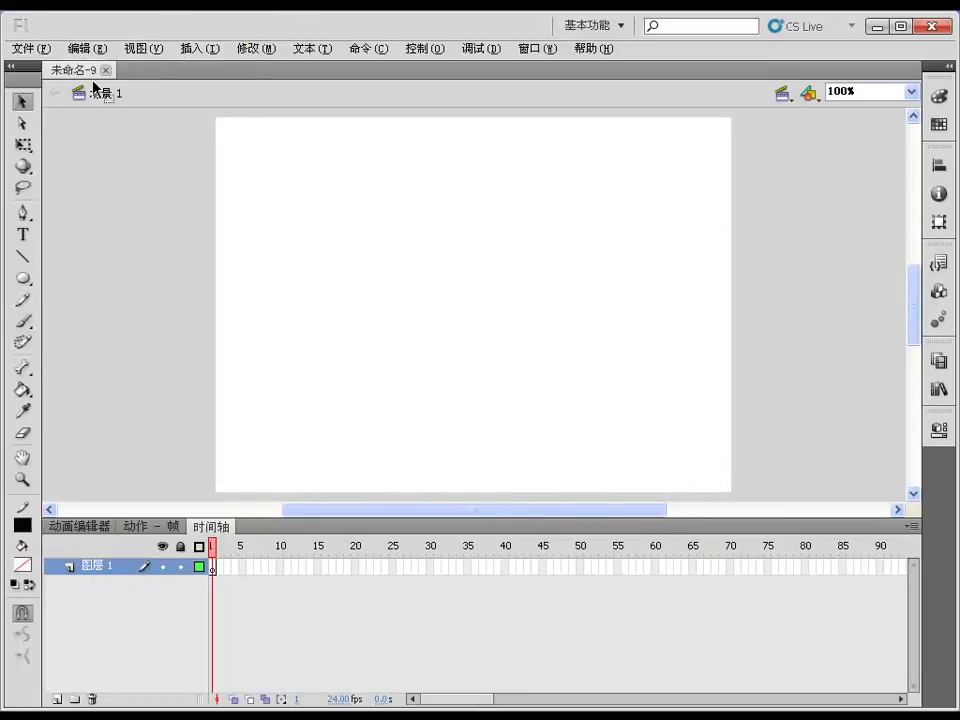
click(30, 48)
mouse_move(81, 286)
click(308, 305)
click(495, 262)
click(683, 510)
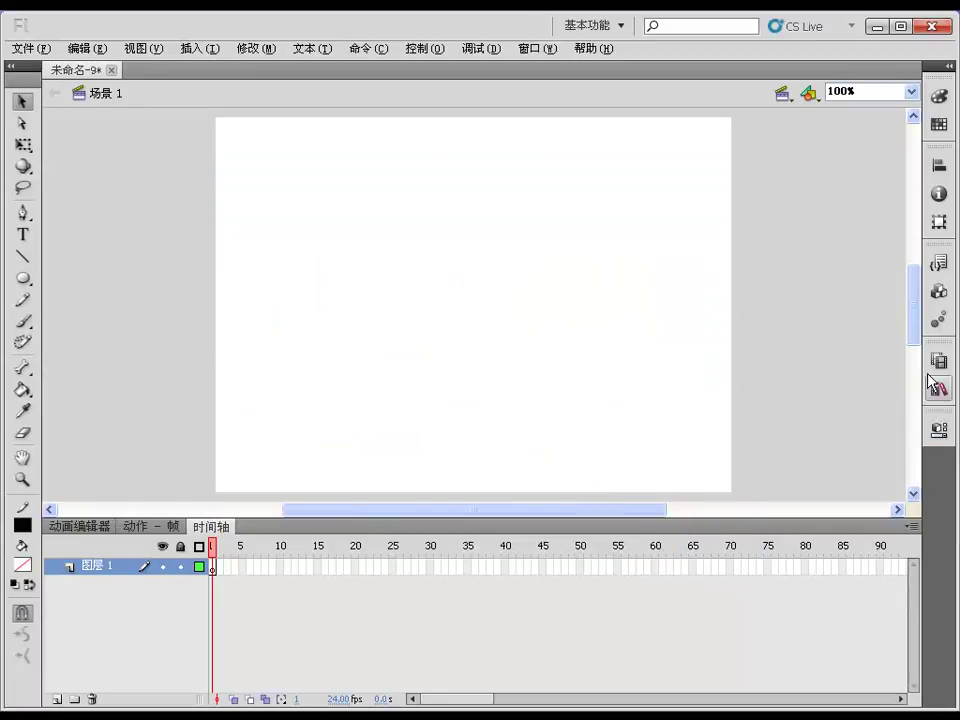
Place the imported world map bitmap from the library onto the stage in frame 1.
click(939, 429)
click(940, 388)
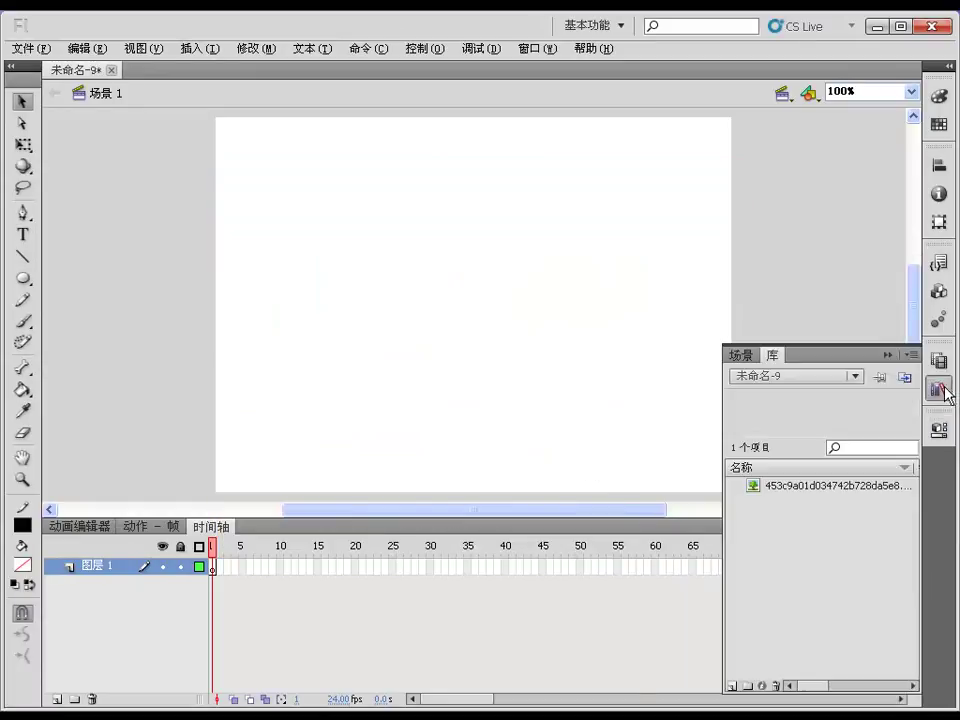
drag(773, 490, 506, 354)
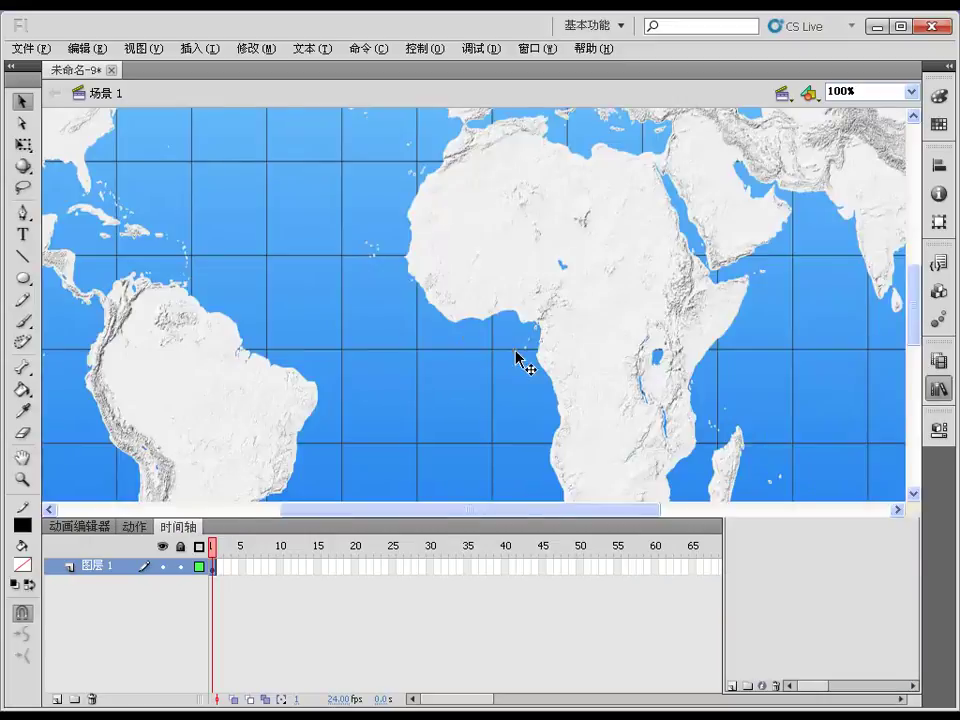
Scale the map bitmap down to about 721 by 451 px with Free Transform and move it toward the stage's upper-left area.
scroll(497, 358, left, 3)
scroll(476, 342, up, 3)
scroll(476, 342, up, 3)
scroll(489, 392, left, 3)
scroll(489, 392, left, 5)
scroll(284, 247, up, 2)
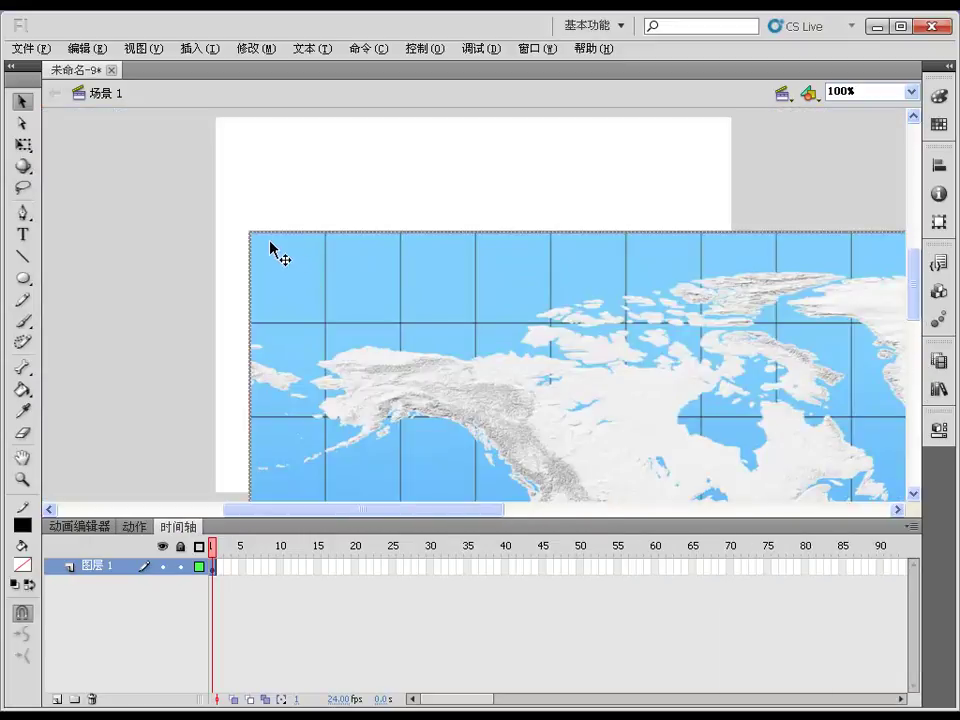
click(22, 145)
drag(253, 232, 524, 401)
drag(692, 444, 374, 196)
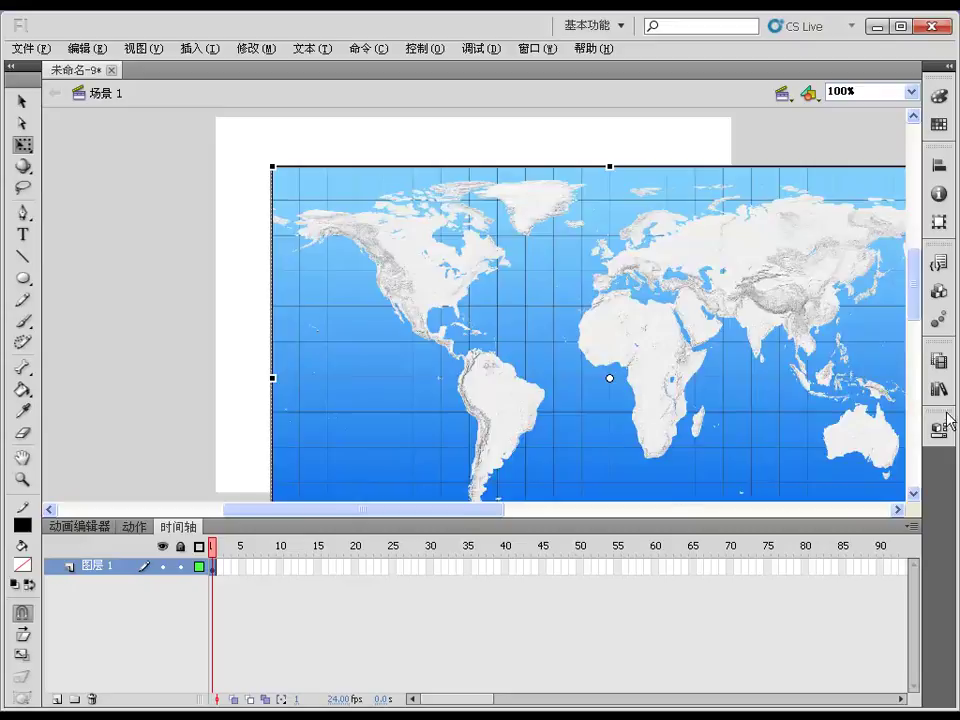
Scale the map proportionally to about 448 px wide and move it down to sit within the stage.
click(938, 430)
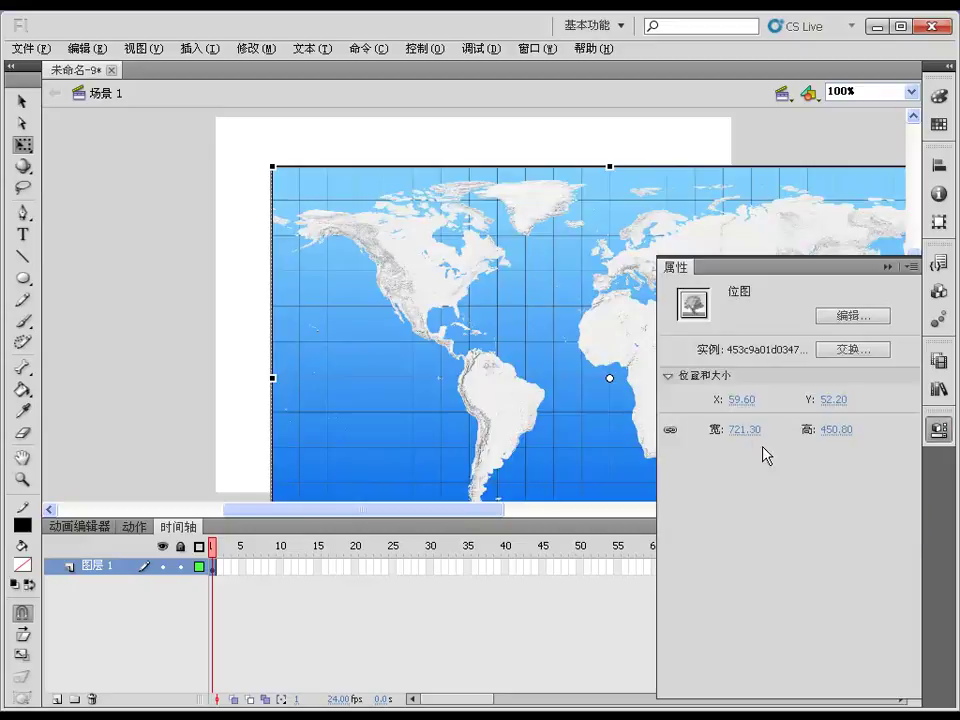
click(670, 430)
drag(763, 437, 438, 395)
drag(737, 430, 757, 430)
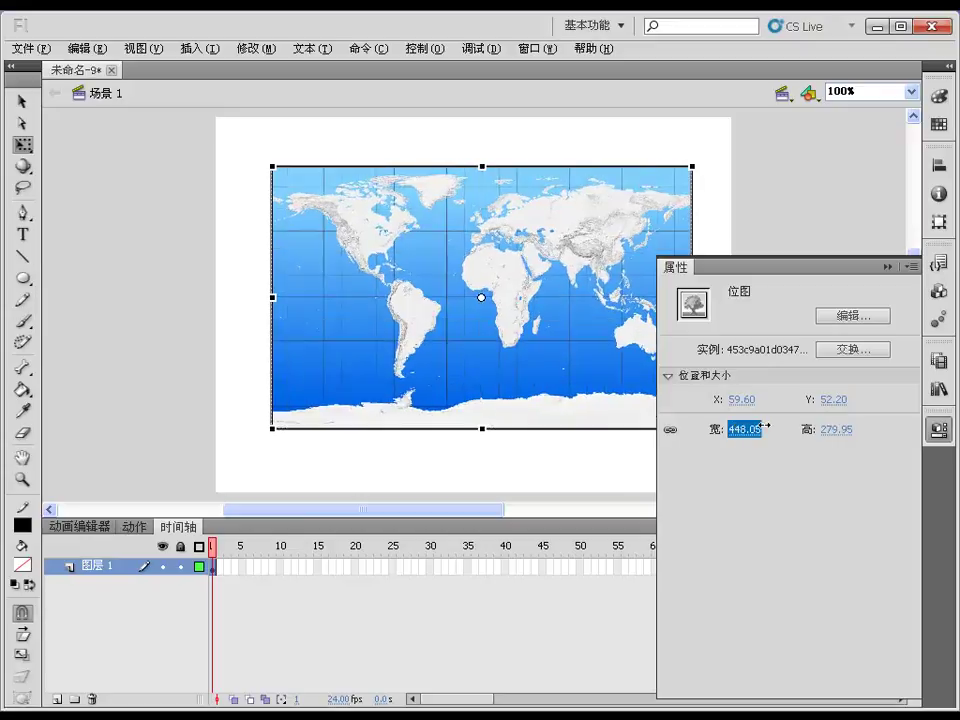
click(887, 268)
drag(564, 268, 541, 286)
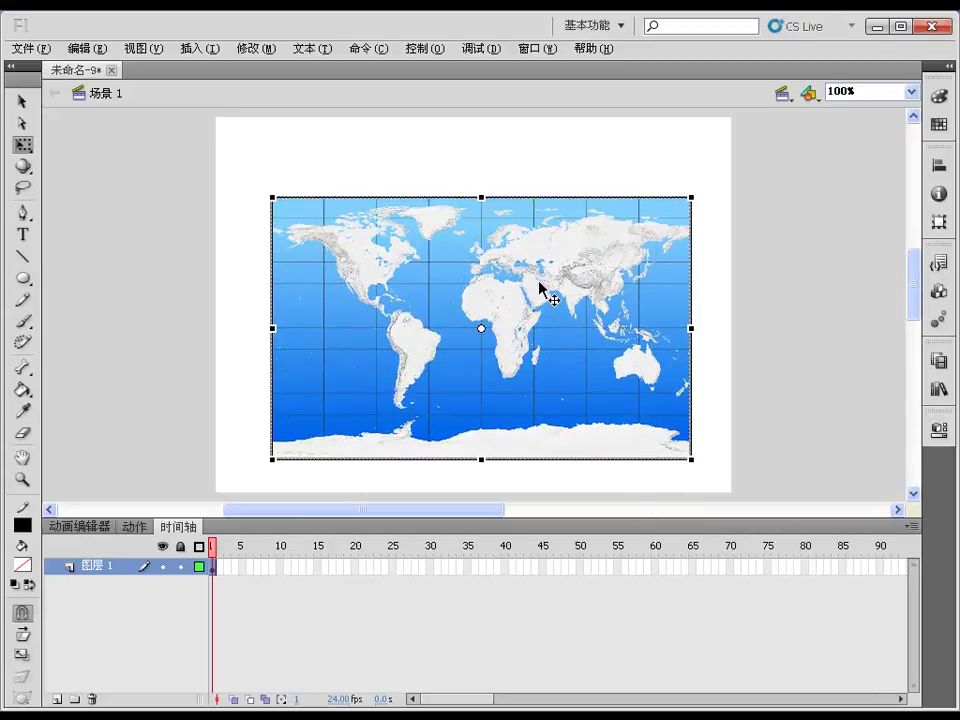
Insert a keyframe at frame 30 of the map layer.
right_click(423, 567)
click(426, 572)
right_click(431, 571)
click(452, 254)
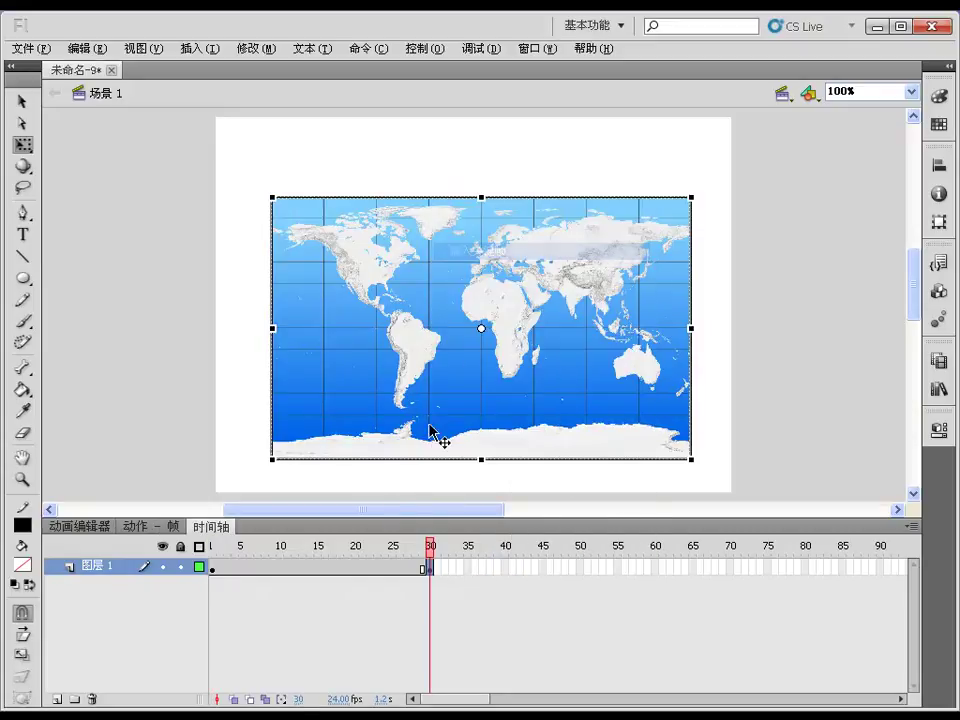
click(60, 699)
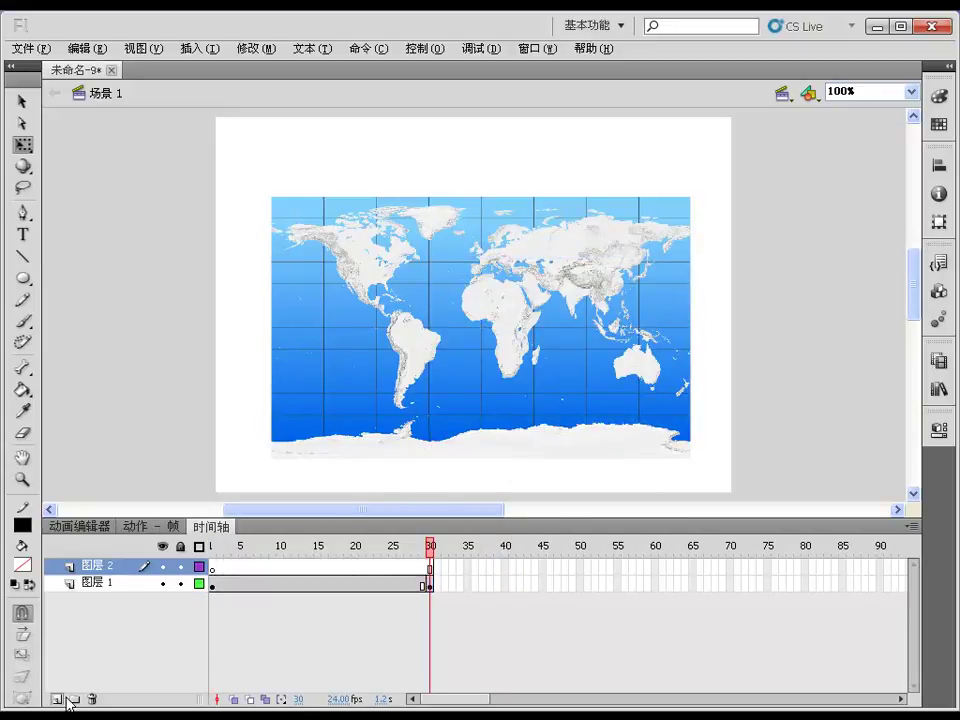
click(213, 577)
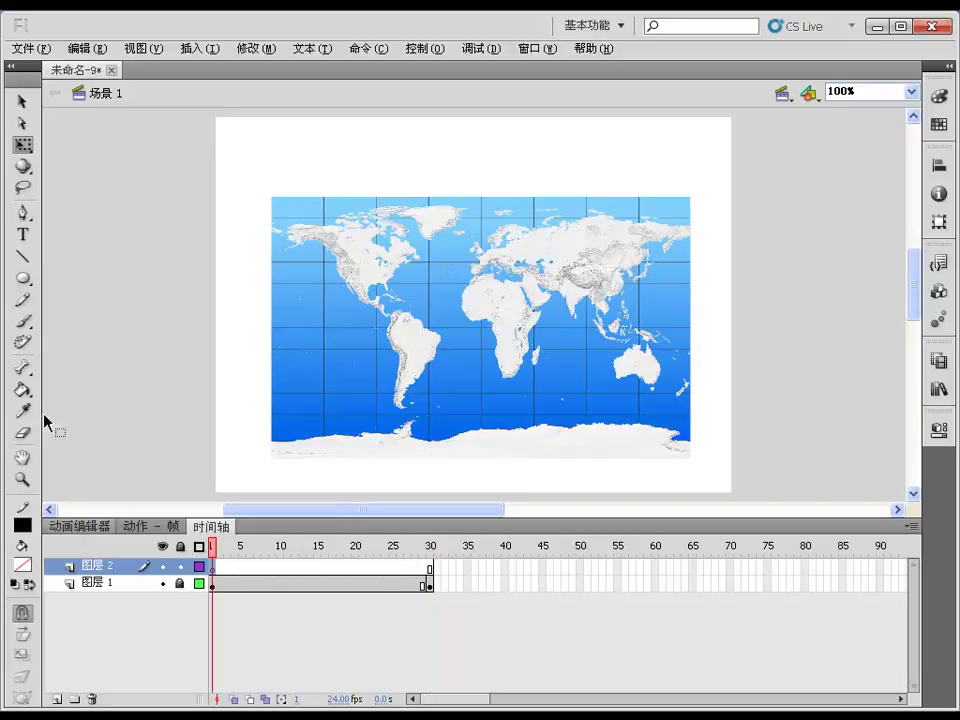
click(23, 236)
click(399, 231)
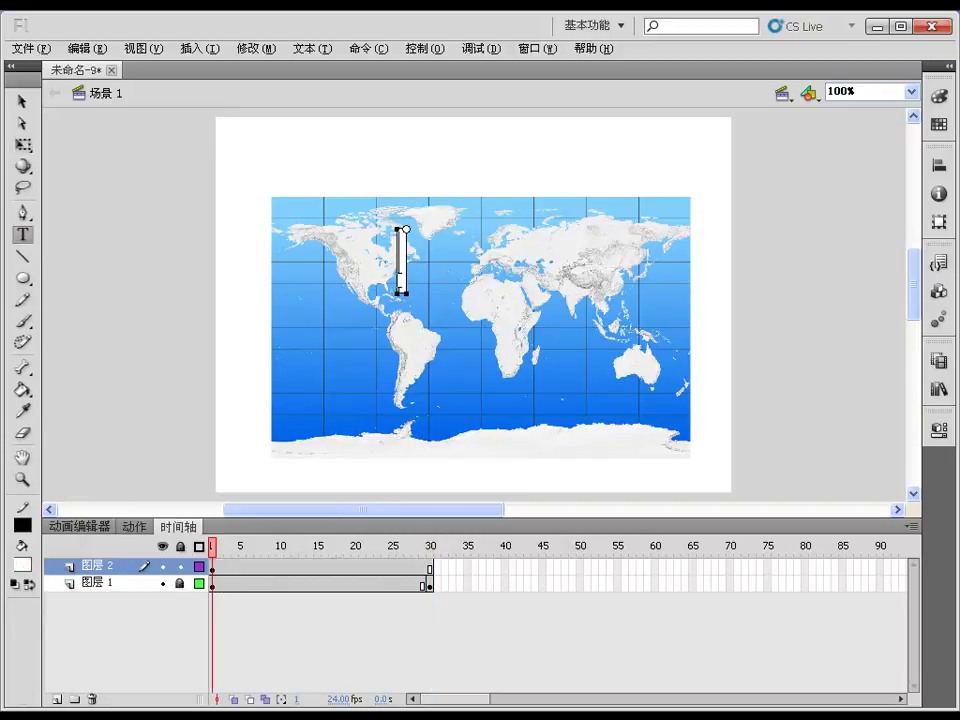
text(WWw.xmrit.com)
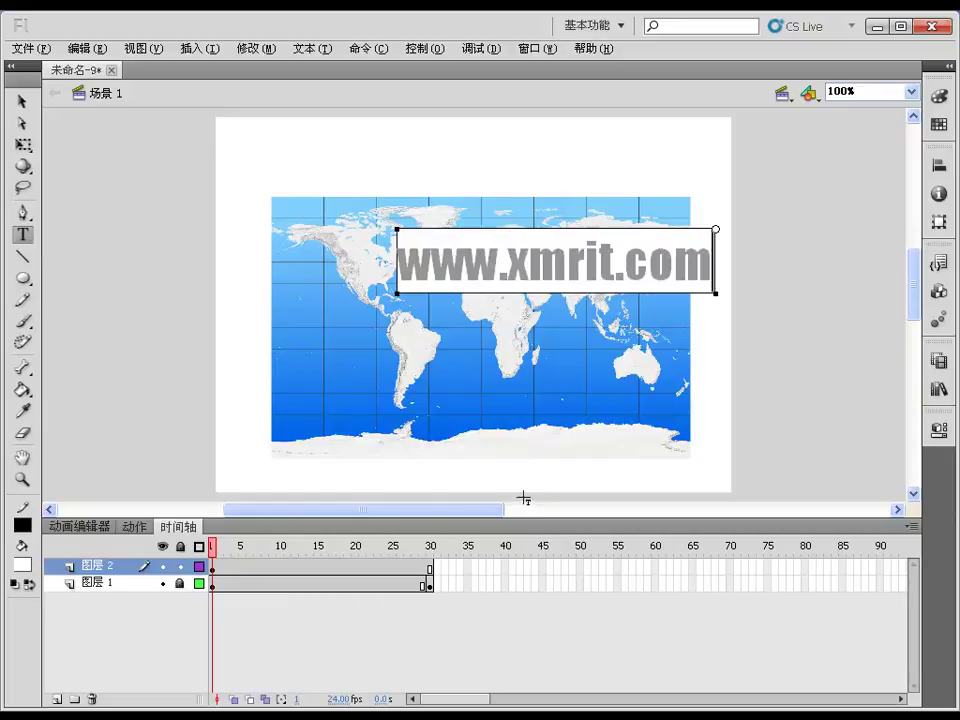
click(21, 101)
drag(461, 268, 413, 297)
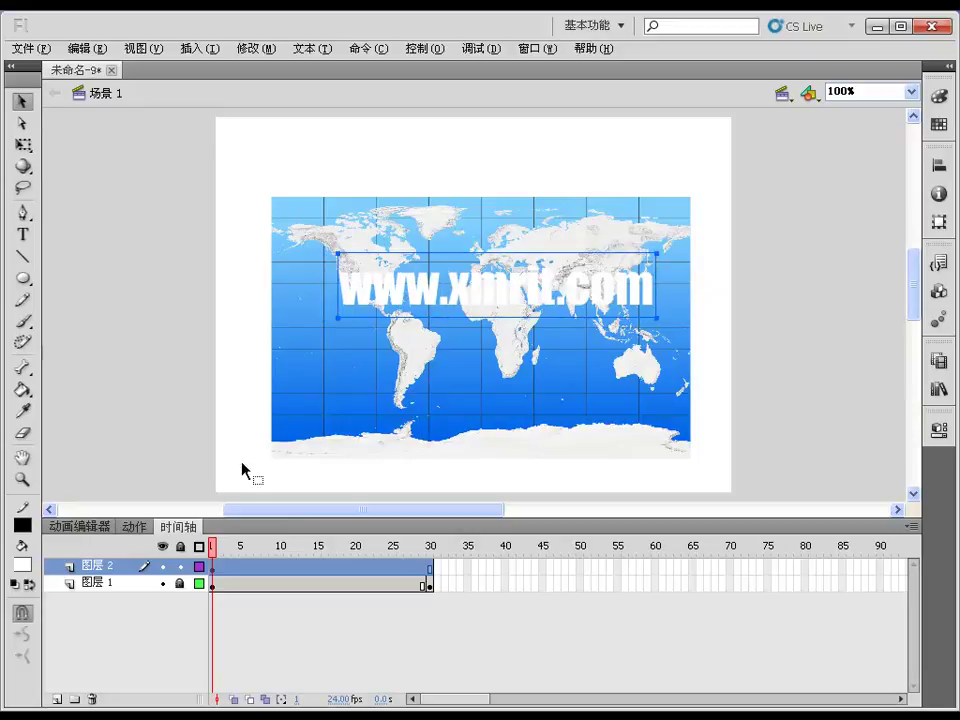
click(22, 235)
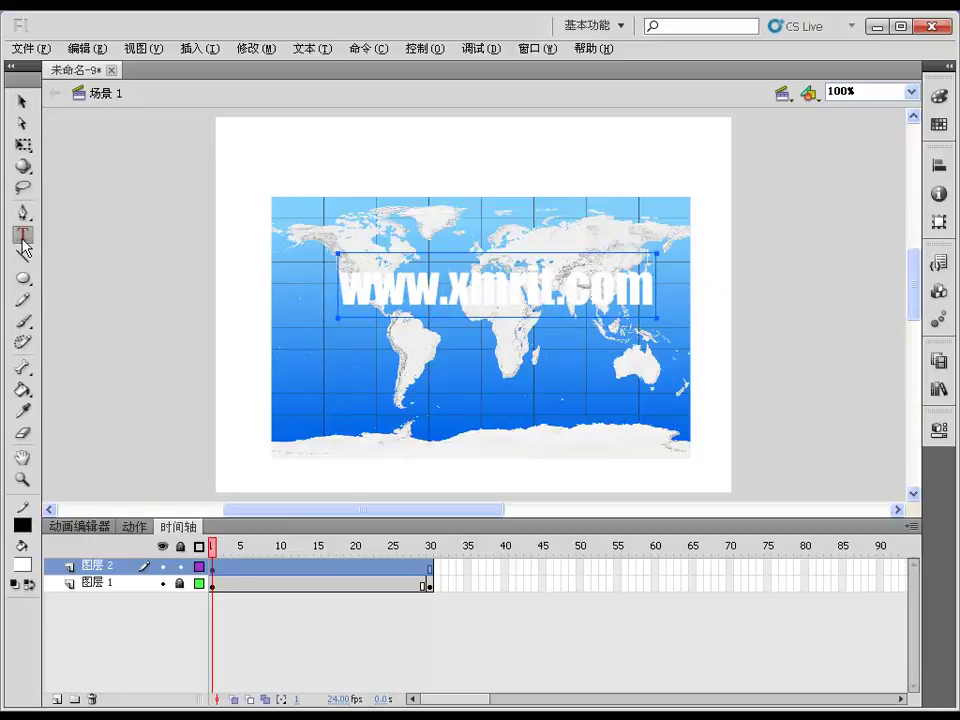
click(939, 429)
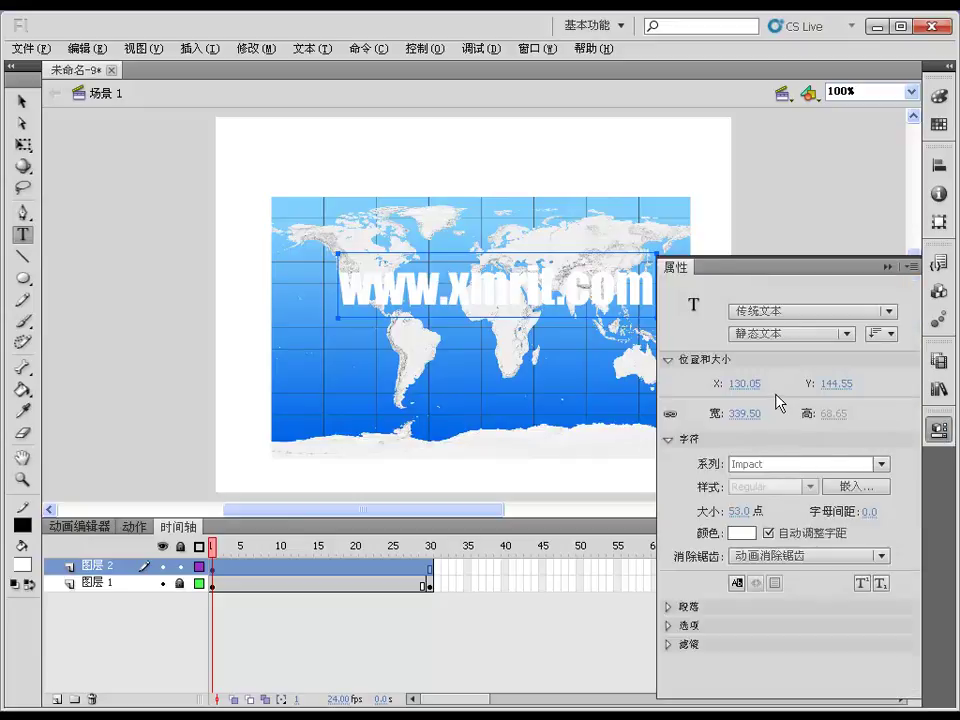
mouse_move(738, 511)
mouse_down()
mouse_move(766, 511)
mouse_move(757, 512)
mouse_up()
Center the enlarged text across the map's width and break it apart into filled shapes.
click(22, 101)
drag(440, 300, 392, 298)
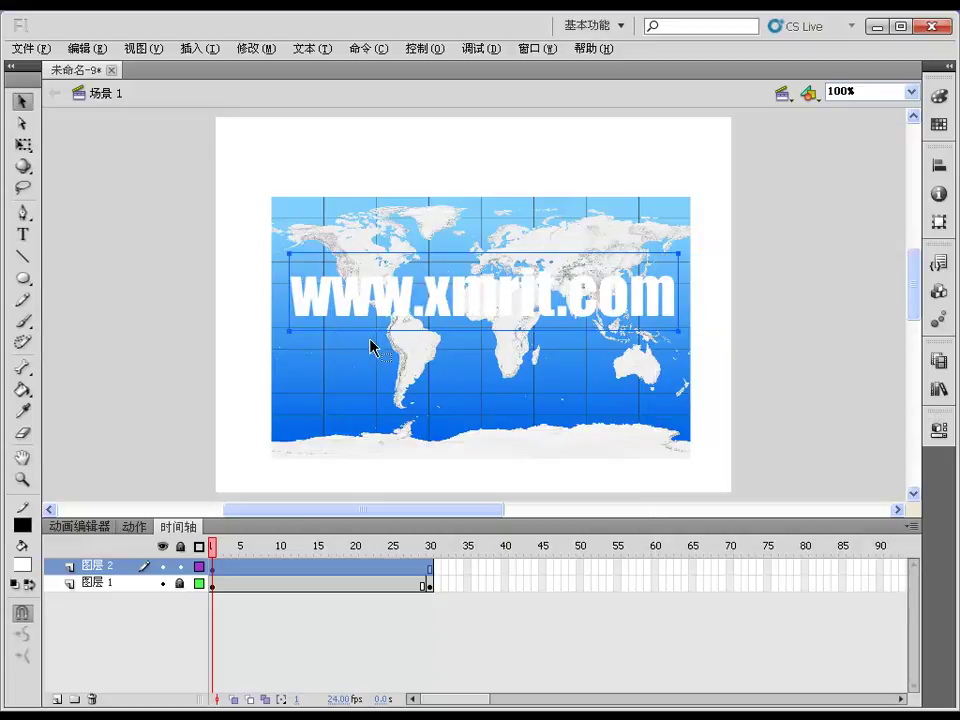
key(ctrl+b)
key(ctrl+b)
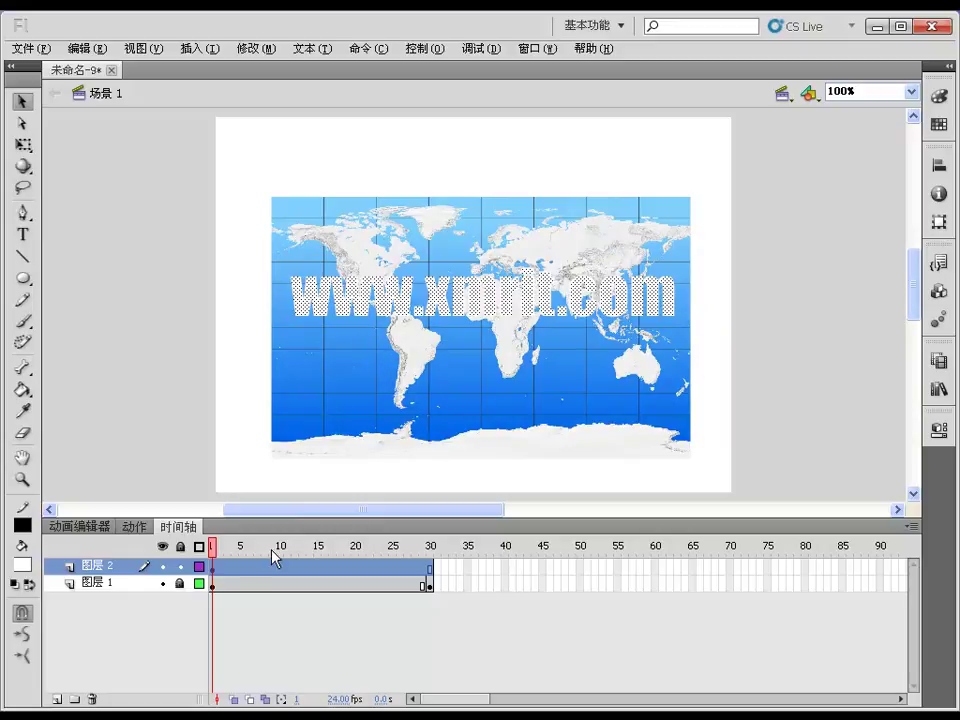
Position the map with its lower edge behind the text in frame 1 and its upper edge behind the text in frame 30.
click(214, 586)
drag(433, 432, 465, 291)
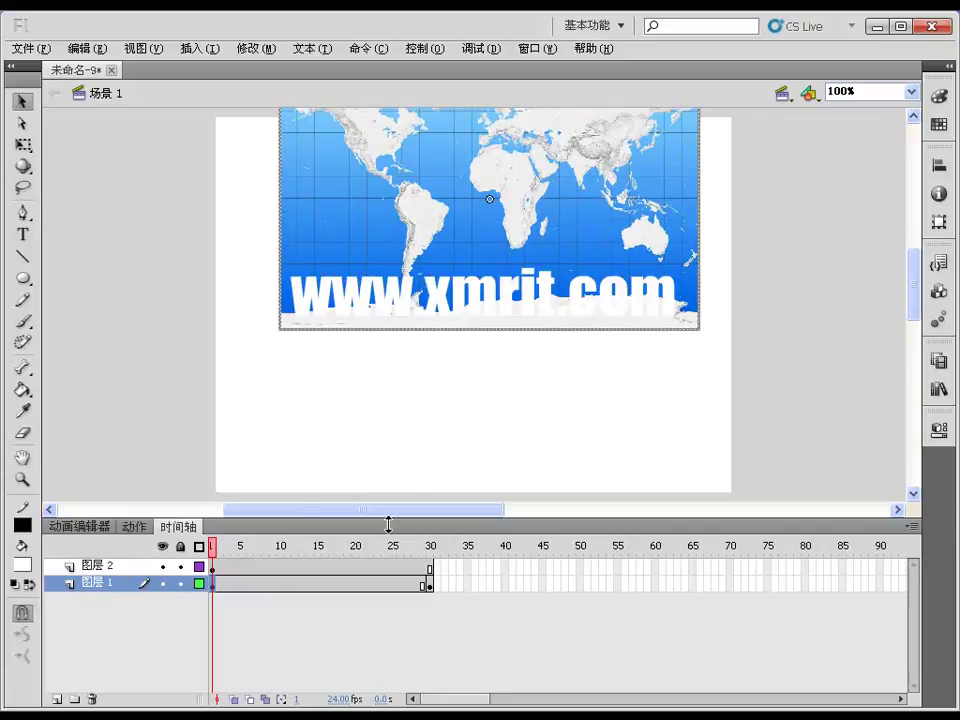
click(429, 587)
drag(459, 403, 453, 467)
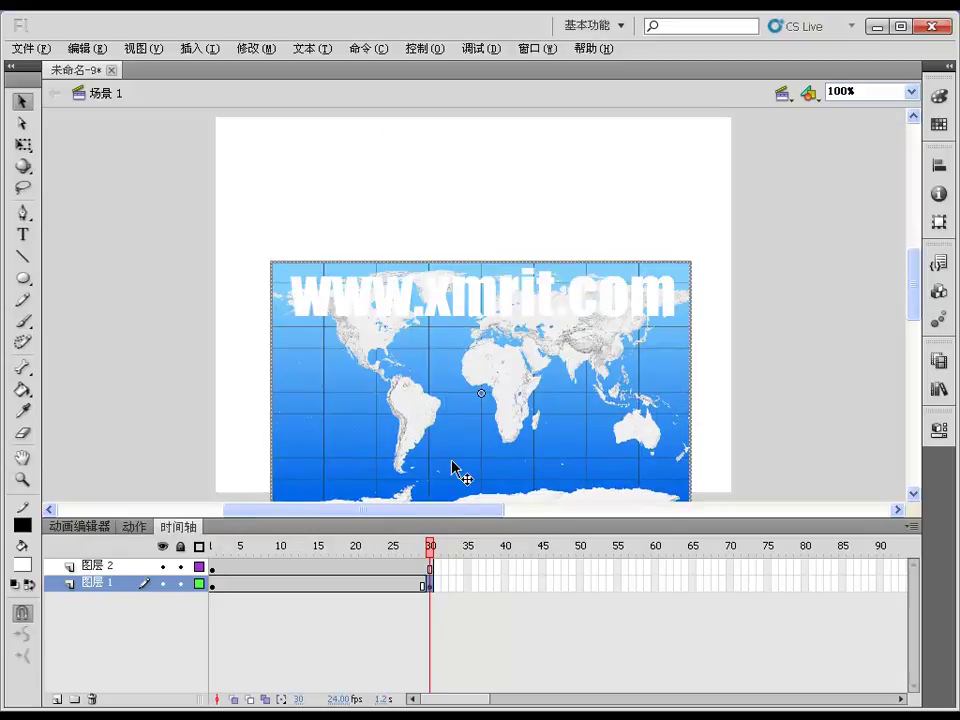
Convert the text layer into a mask layer for the map layer.
click(112, 567)
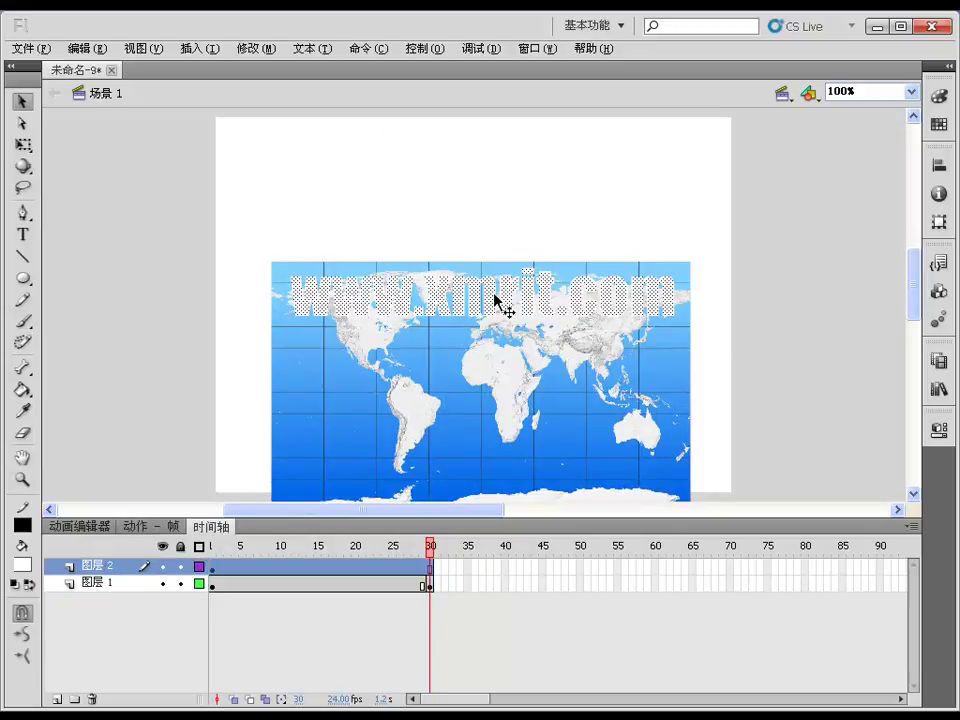
right_click(98, 572)
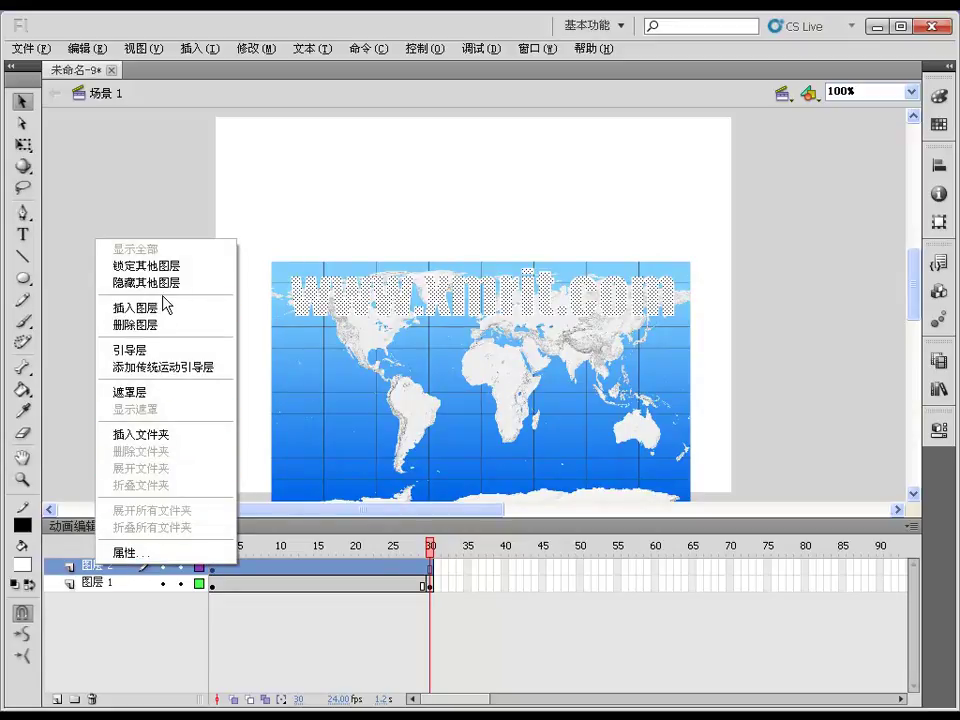
click(162, 394)
Unlock the masked map layer and create a classic tween between its keyframes at frames 1 and 30.
click(280, 585)
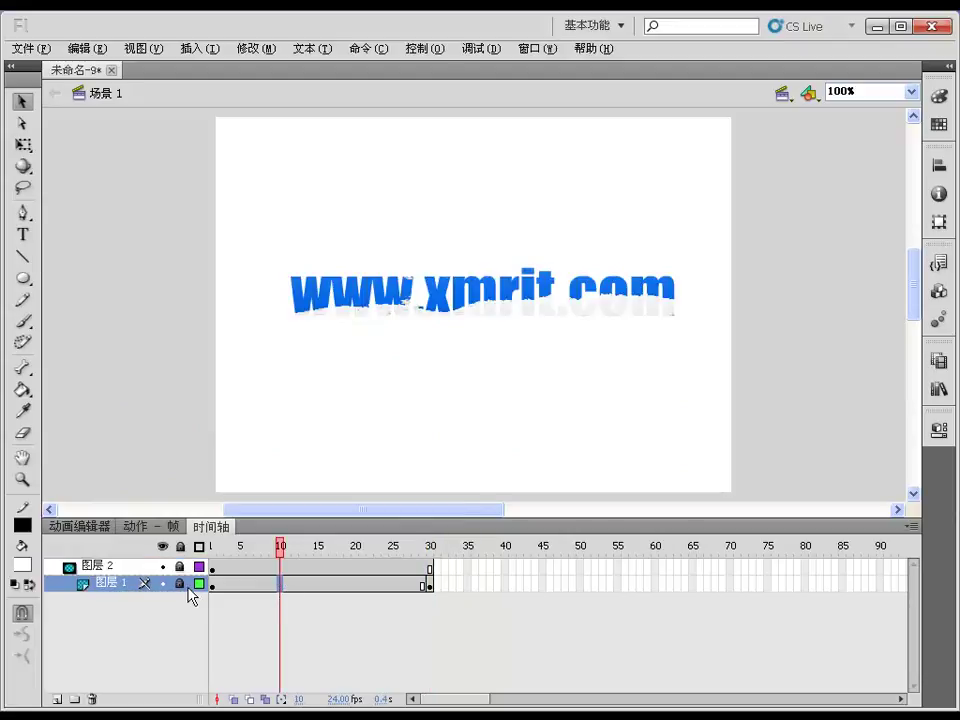
right_click(296, 594)
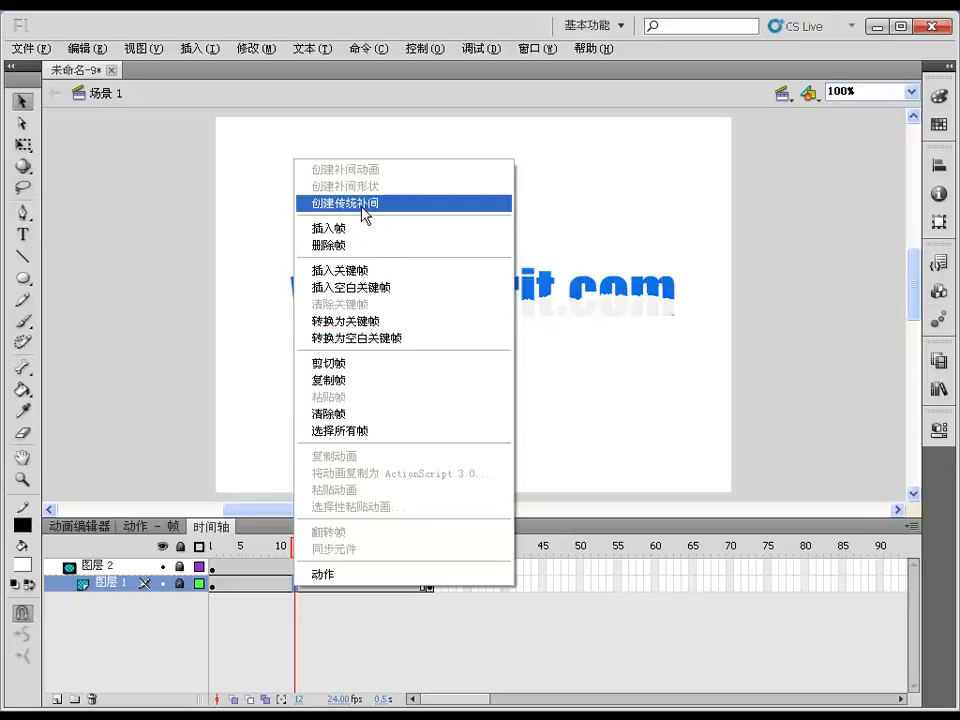
click(265, 587)
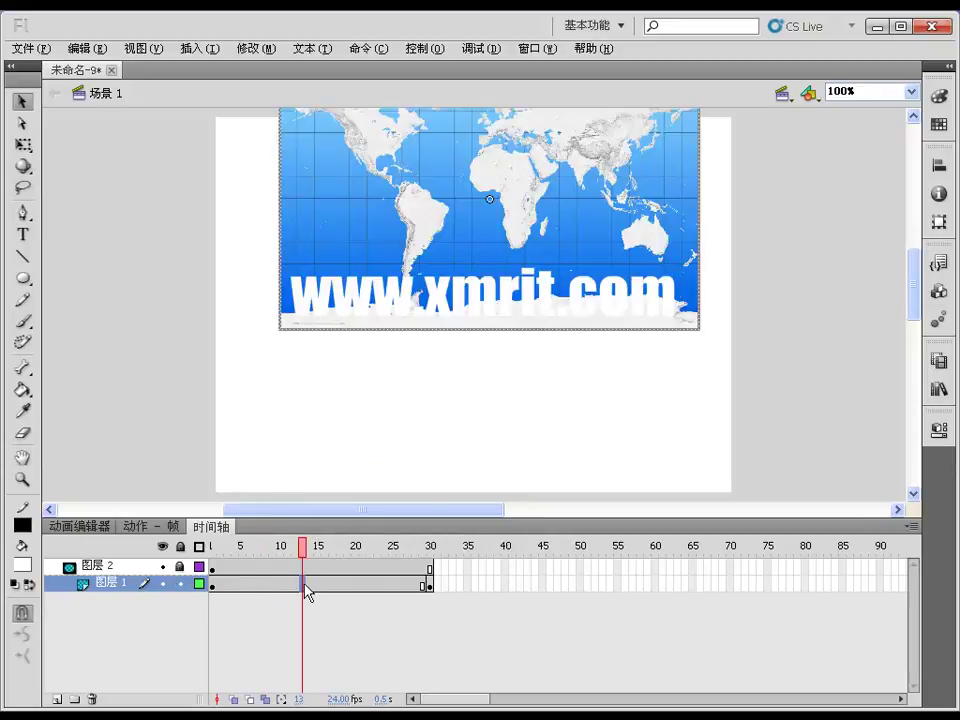
right_click(302, 583)
click(370, 202)
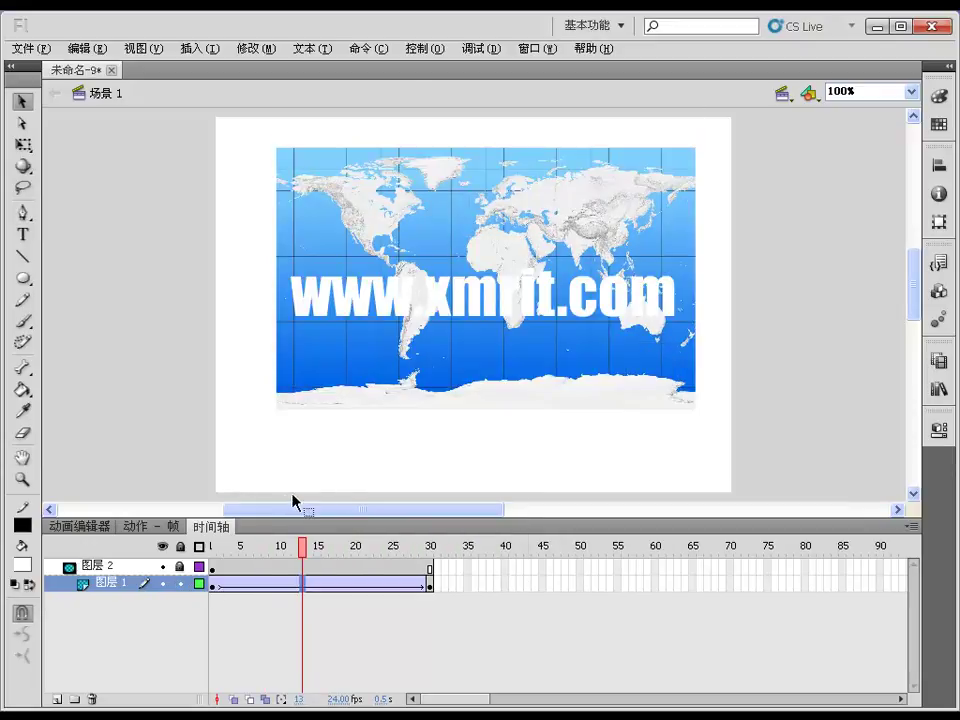
Test the movie to preview the masked text animation, and close the preview.
key(ctrl+Return)
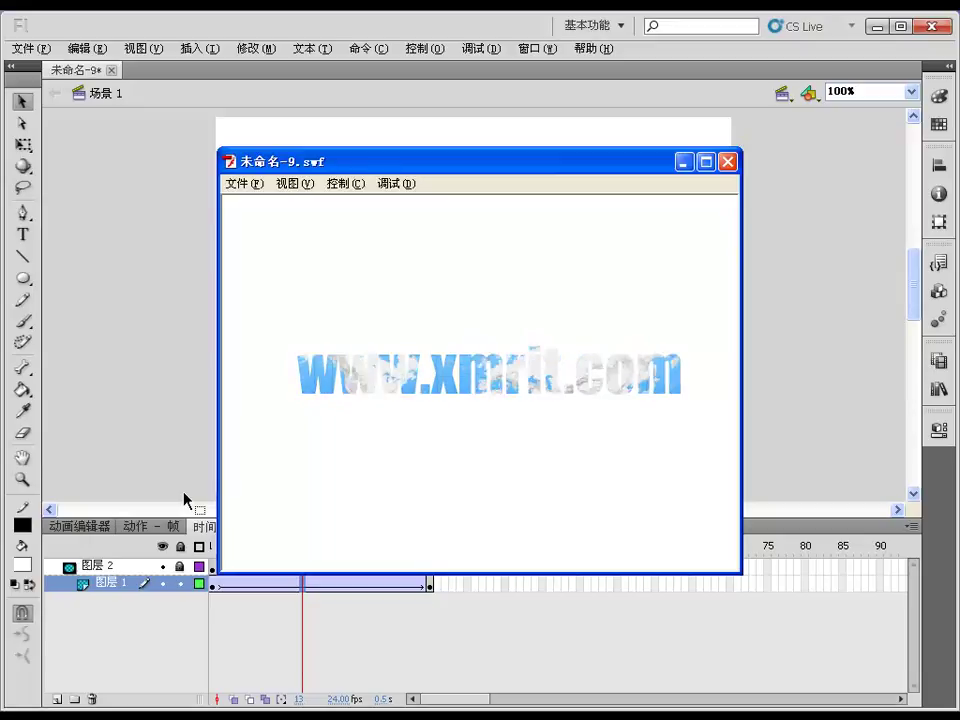
key(ctrl+w)
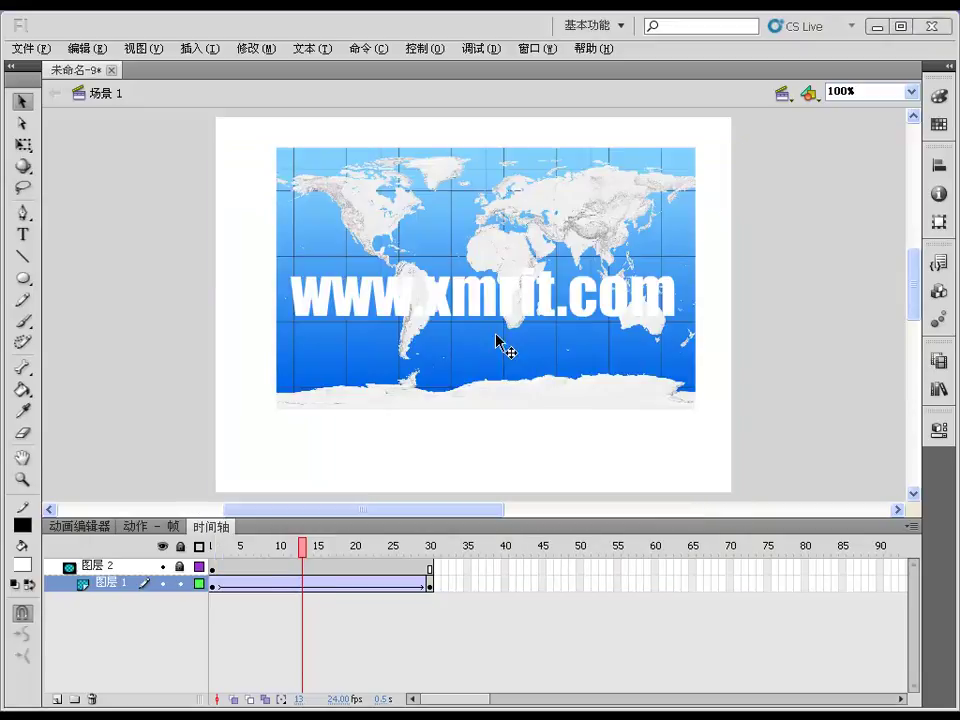
click(212, 567)
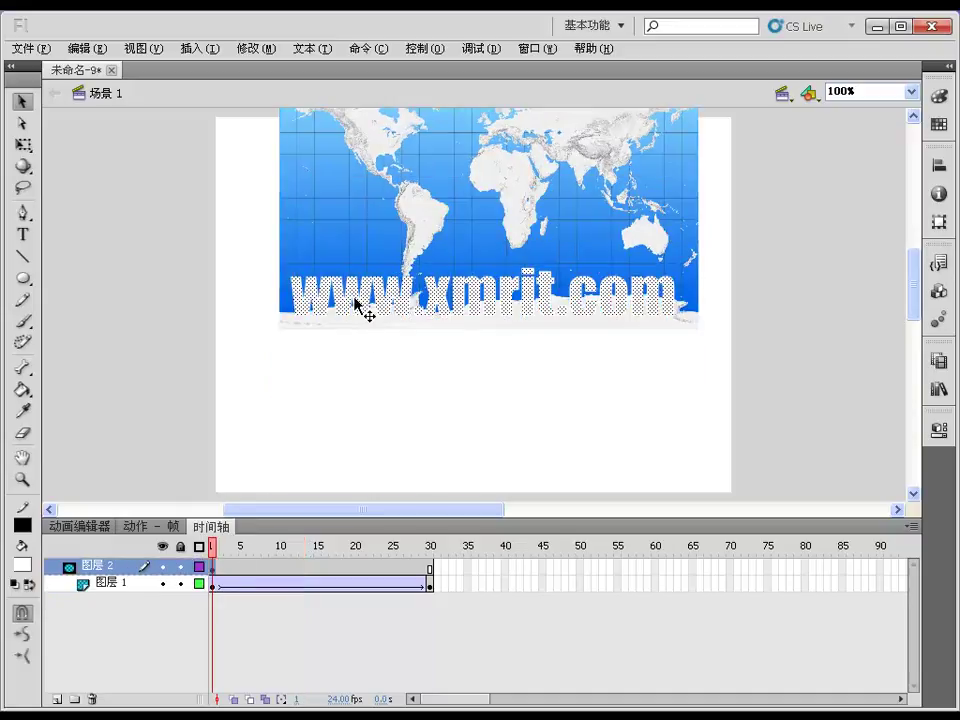
drag(20, 281, 70, 300)
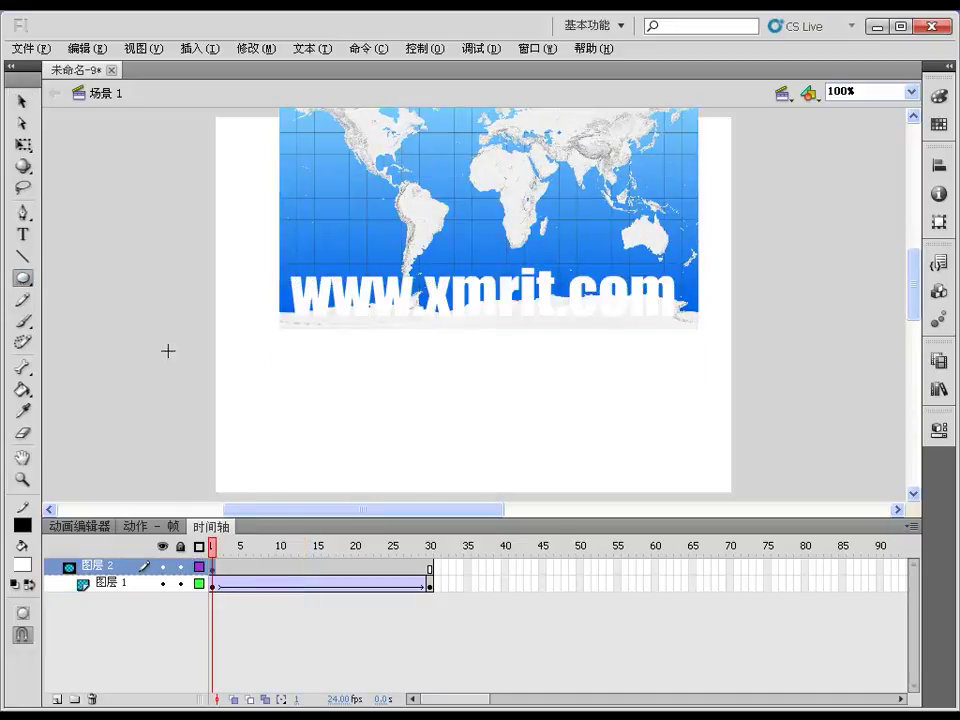
drag(183, 388, 304, 458)
click(22, 101)
drag(145, 395, 326, 480)
drag(141, 364, 341, 478)
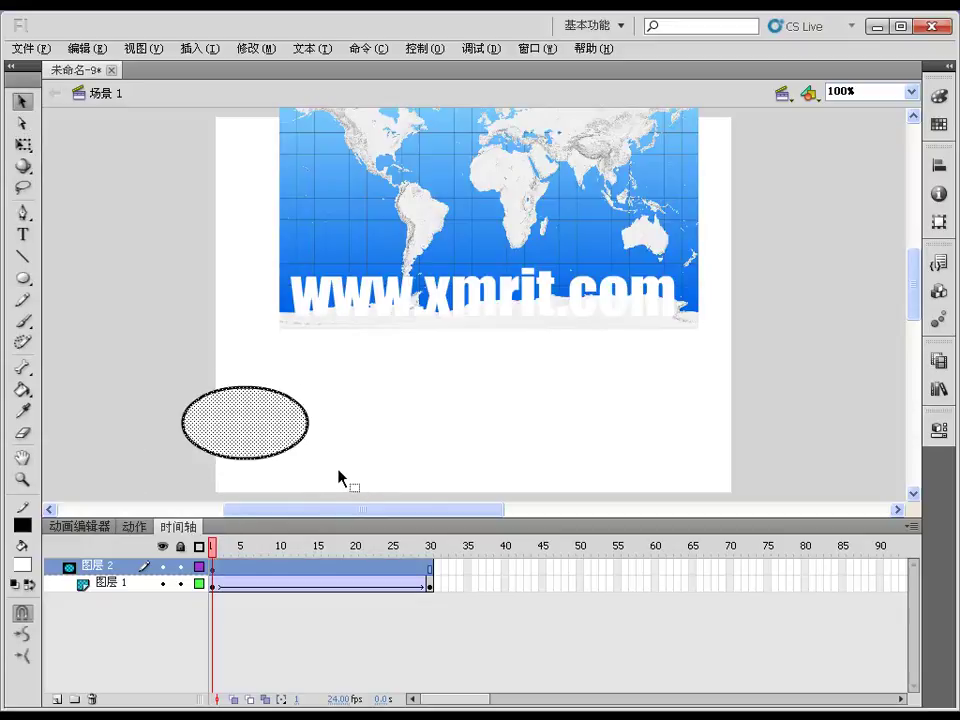
key(Delete)
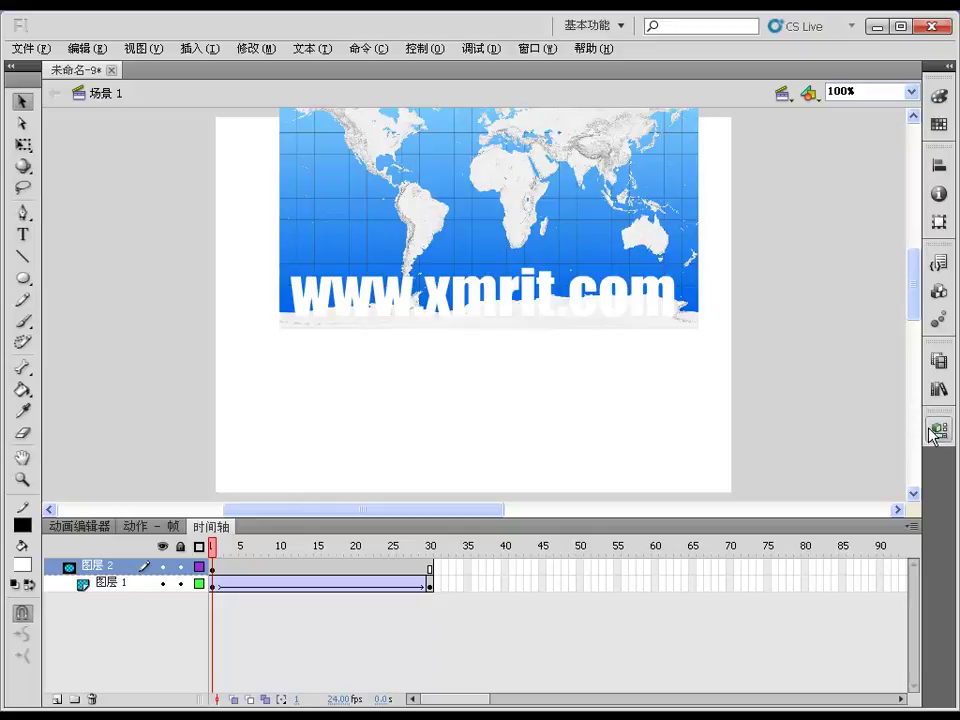
click(30, 48)
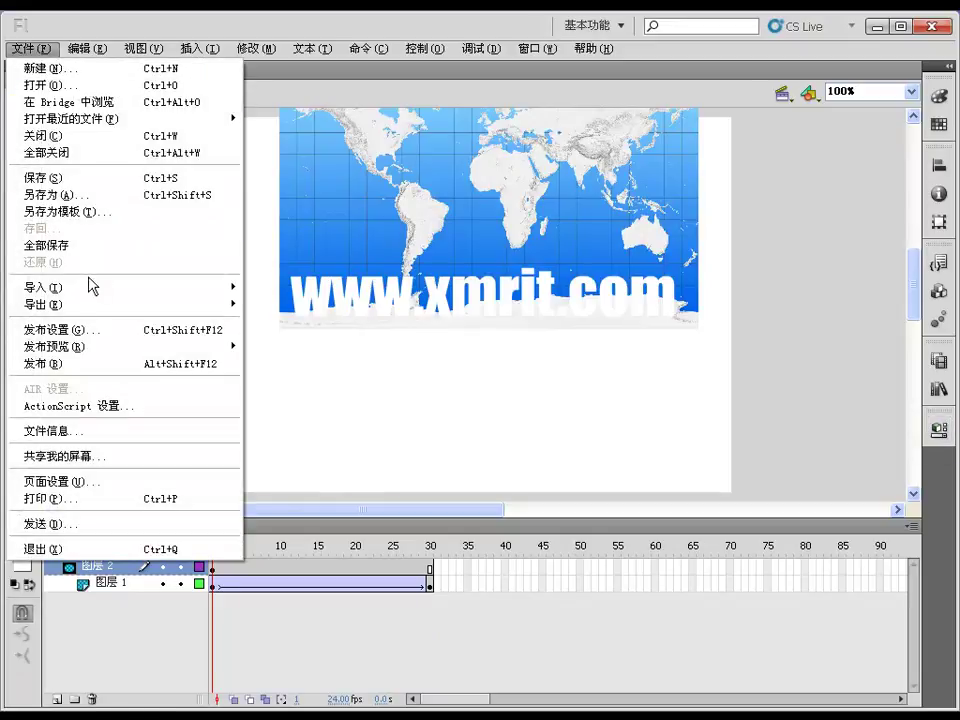
mouse_move(106, 289)
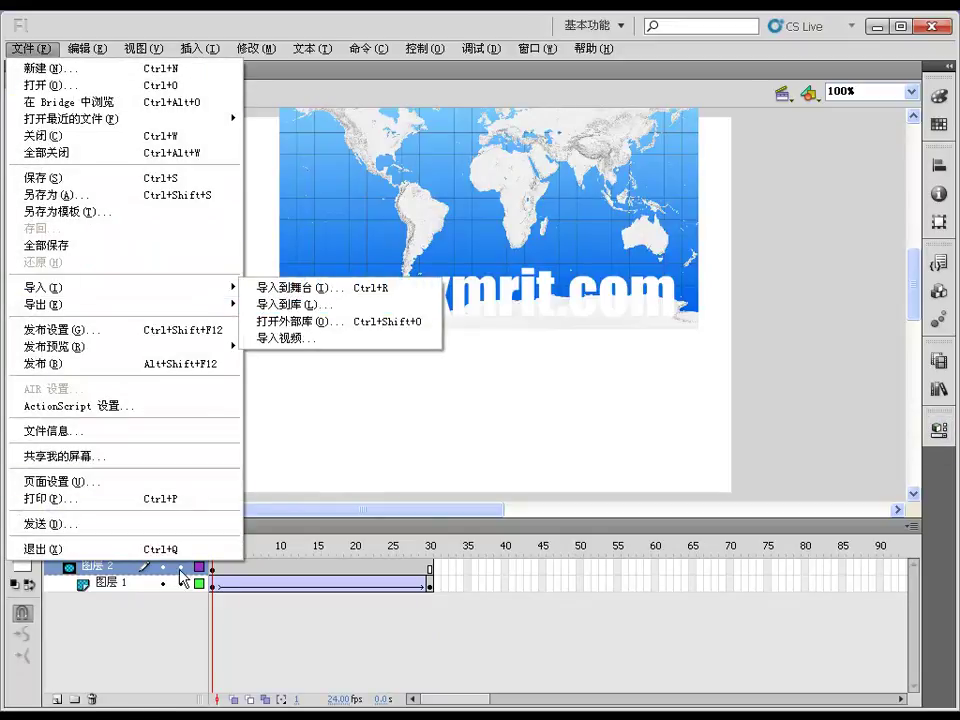
Add a new layer, 图层 3, and move it below the mask layer group as a normal background layer.
click(283, 311)
click(57, 699)
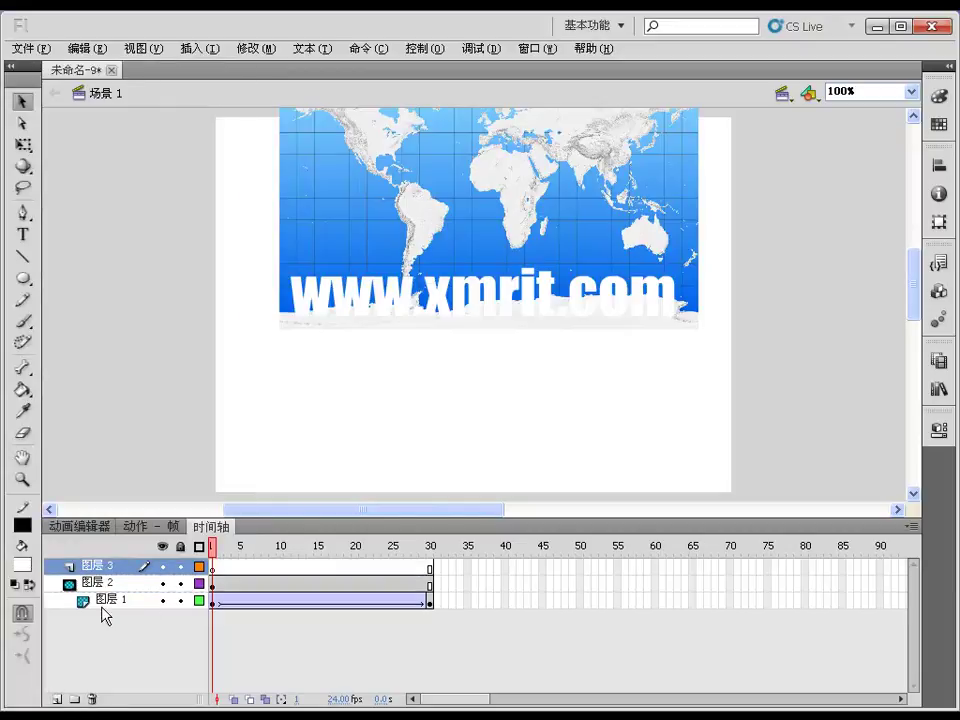
drag(88, 574, 93, 614)
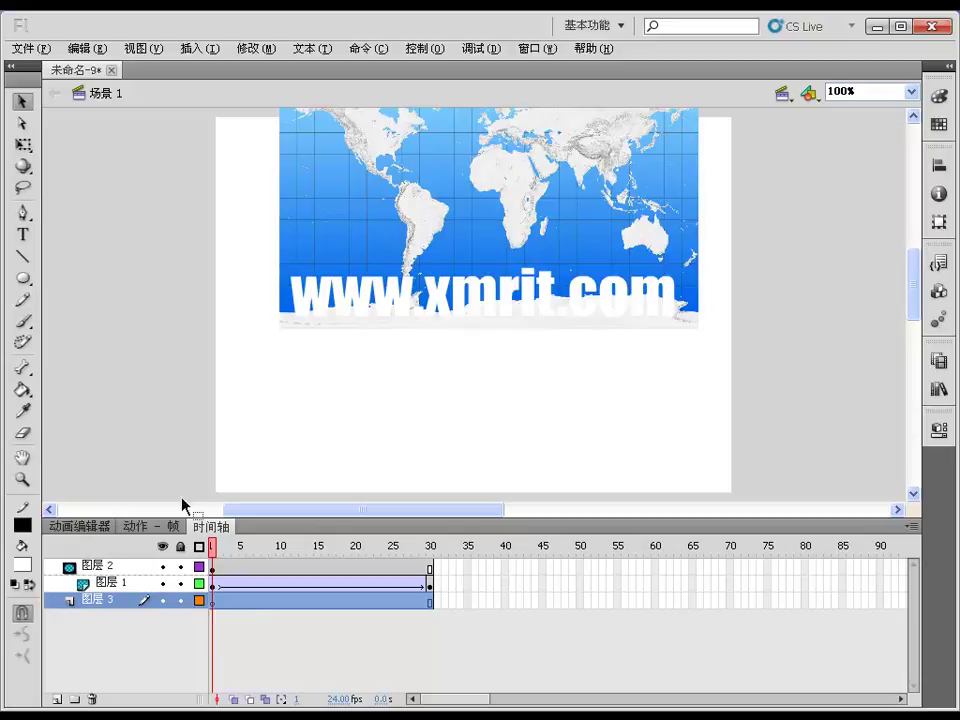
Import the tulip field picture, the OOOPIC_Amwayanli file from the 图片收藏 folder, into the library.
click(30, 48)
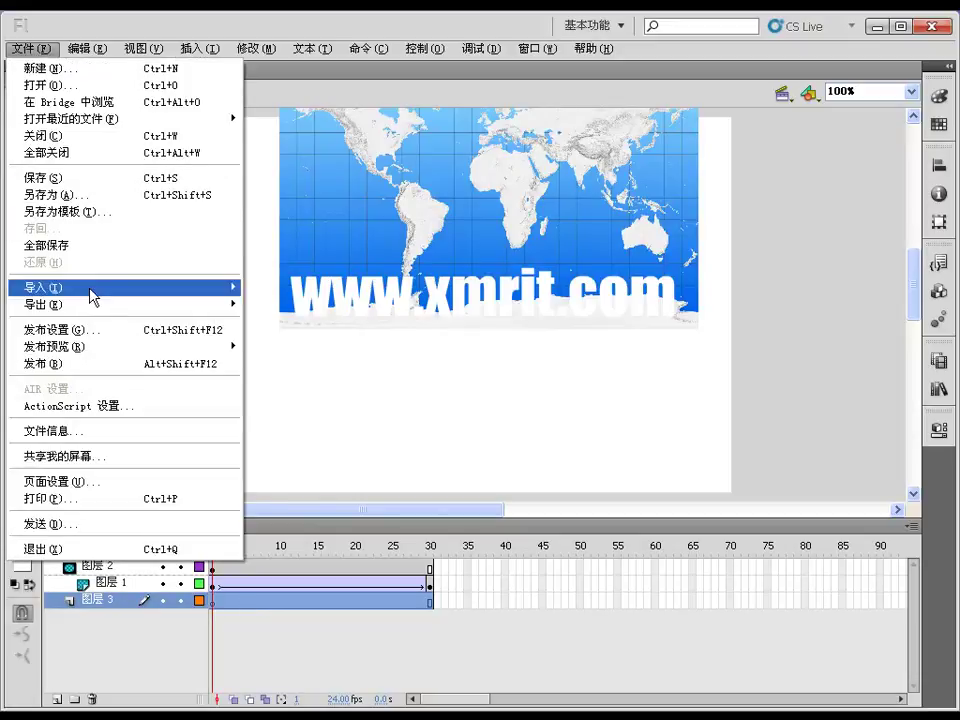
mouse_move(92, 290)
click(296, 306)
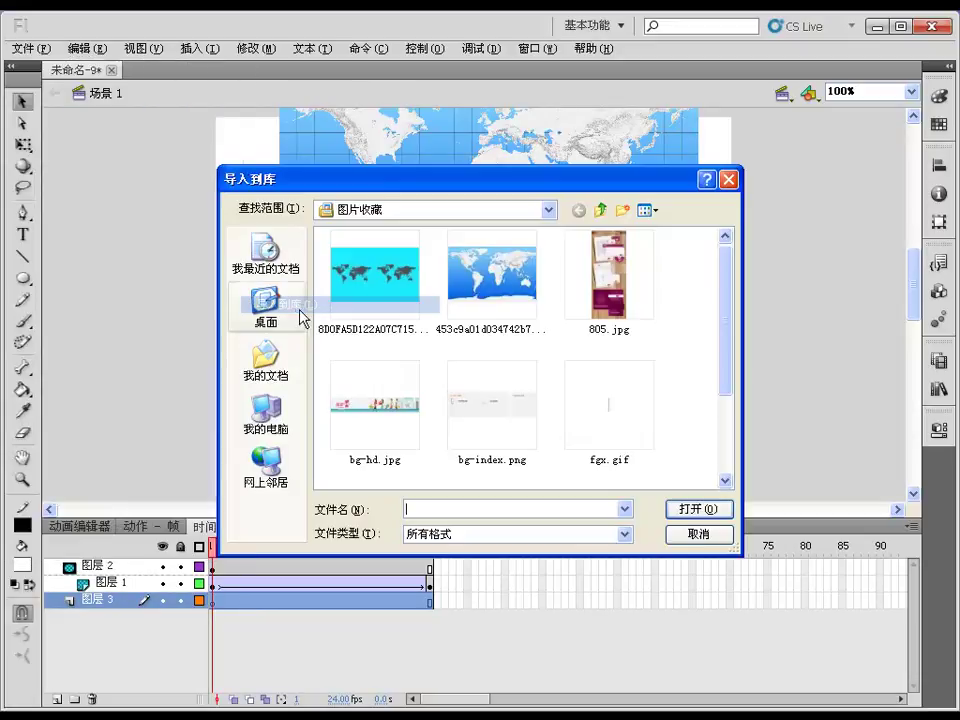
drag(724, 304, 726, 411)
click(350, 396)
click(686, 510)
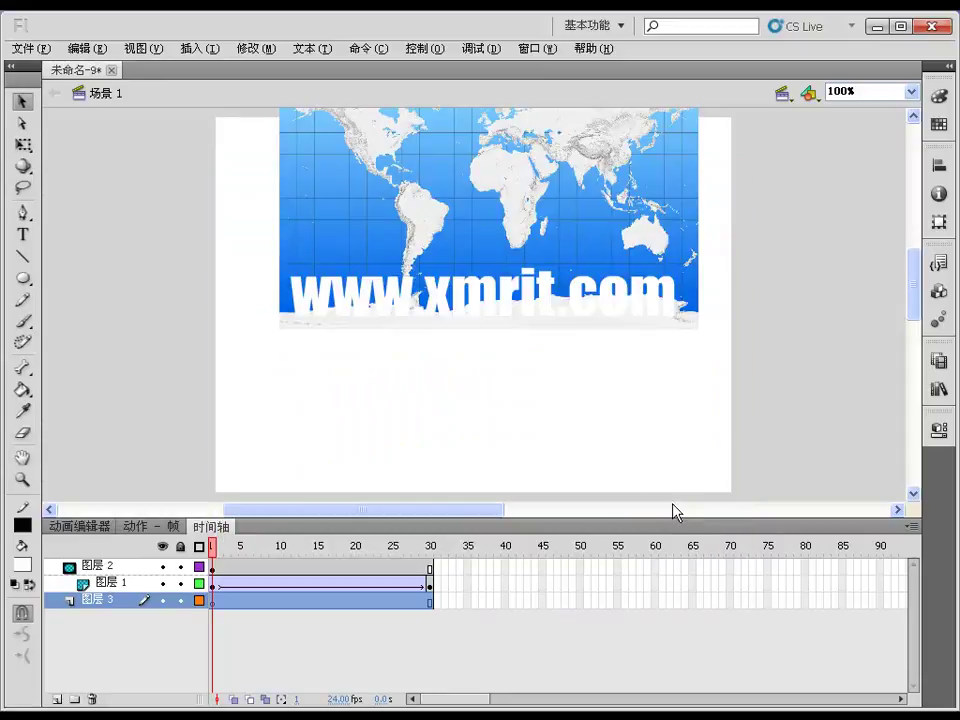
Place the tulip picture from the library on 图层 3 so it covers the stage, and test the movie.
click(939, 389)
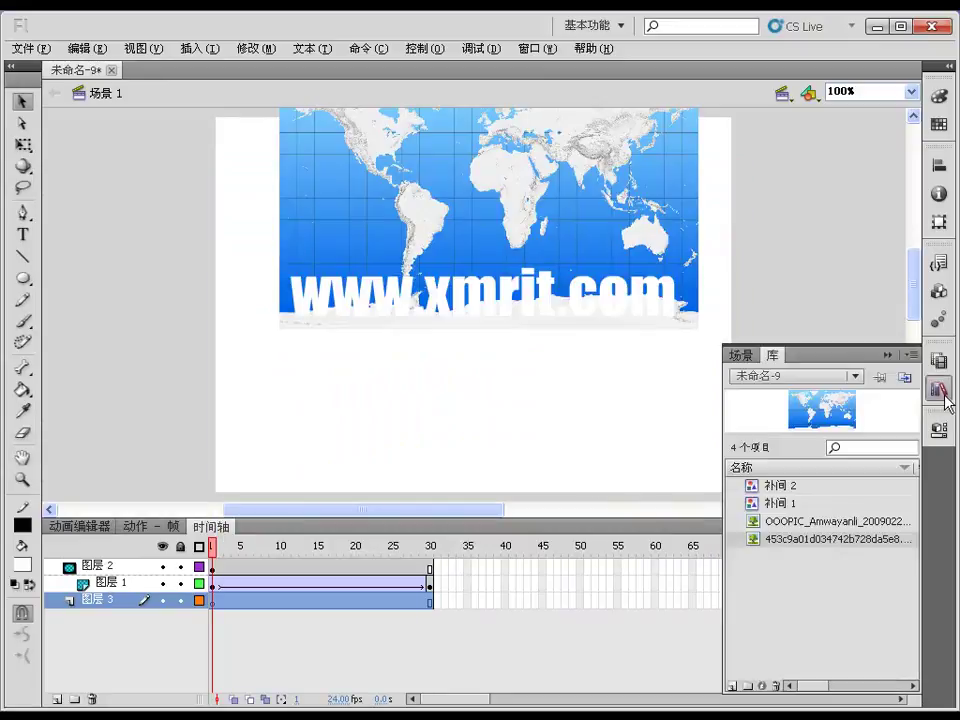
drag(763, 530, 497, 283)
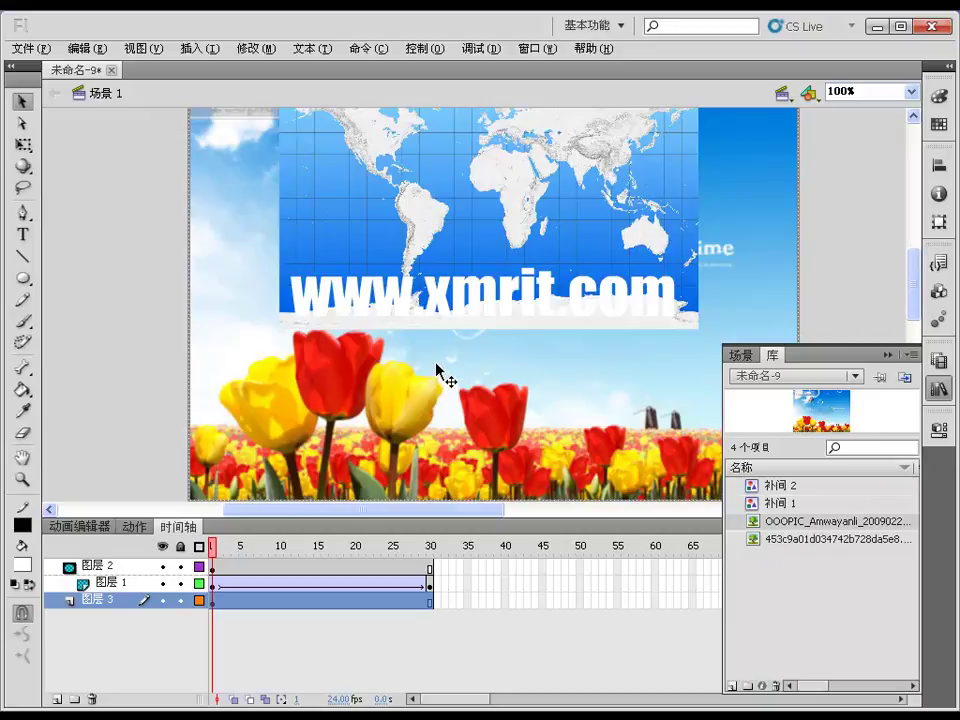
key(ctrl+Return)
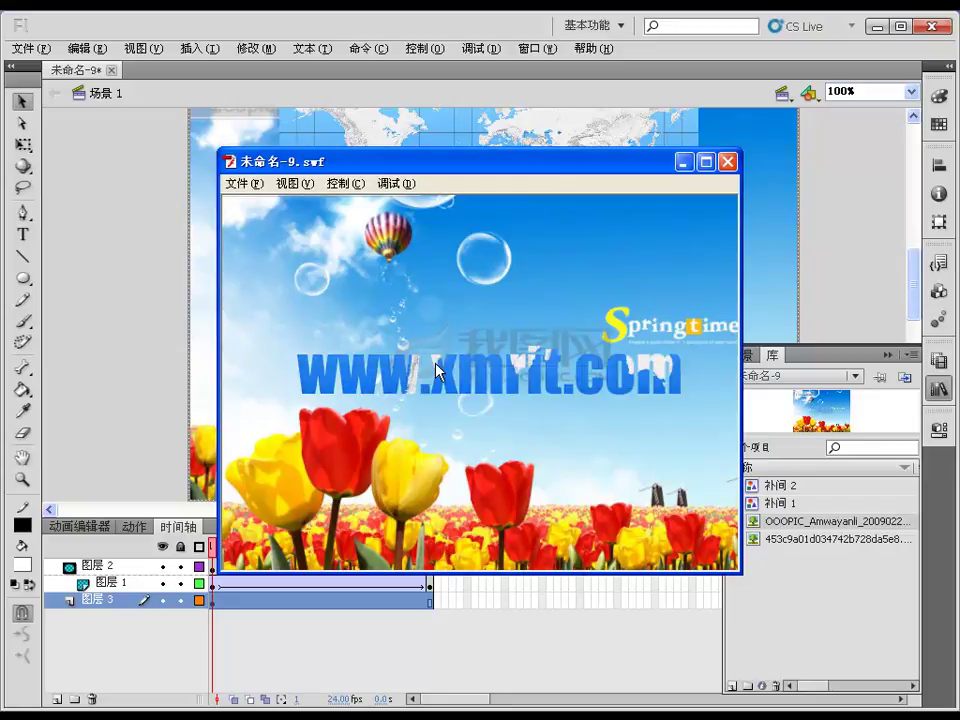
click(730, 166)
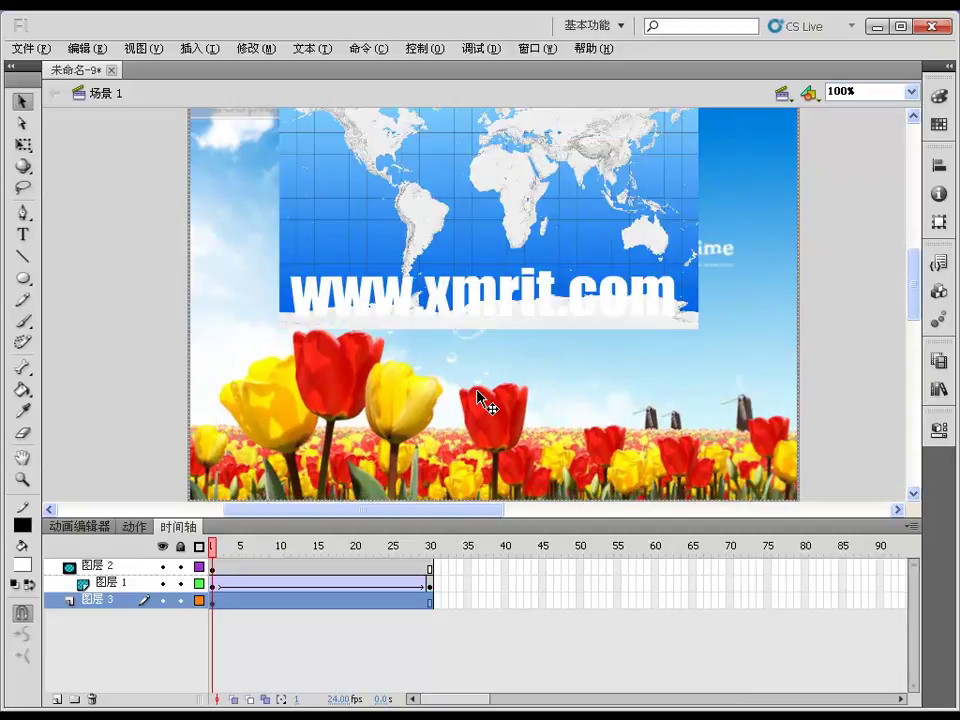
Delete the tulip picture from the stage and remove the background layer 图层 3.
key(Delete)
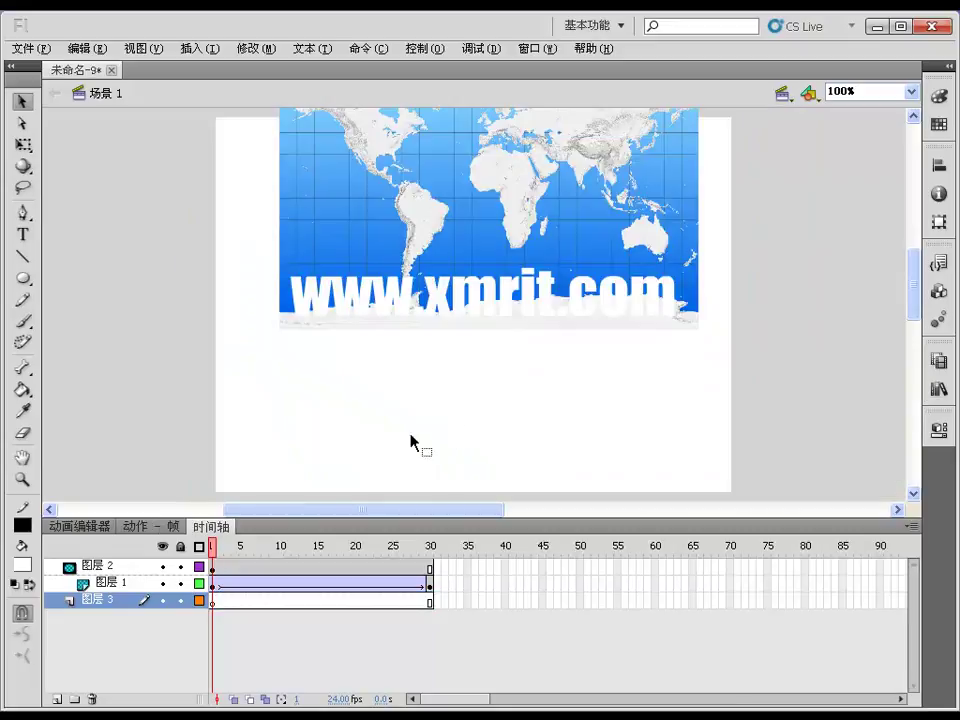
right_click(143, 605)
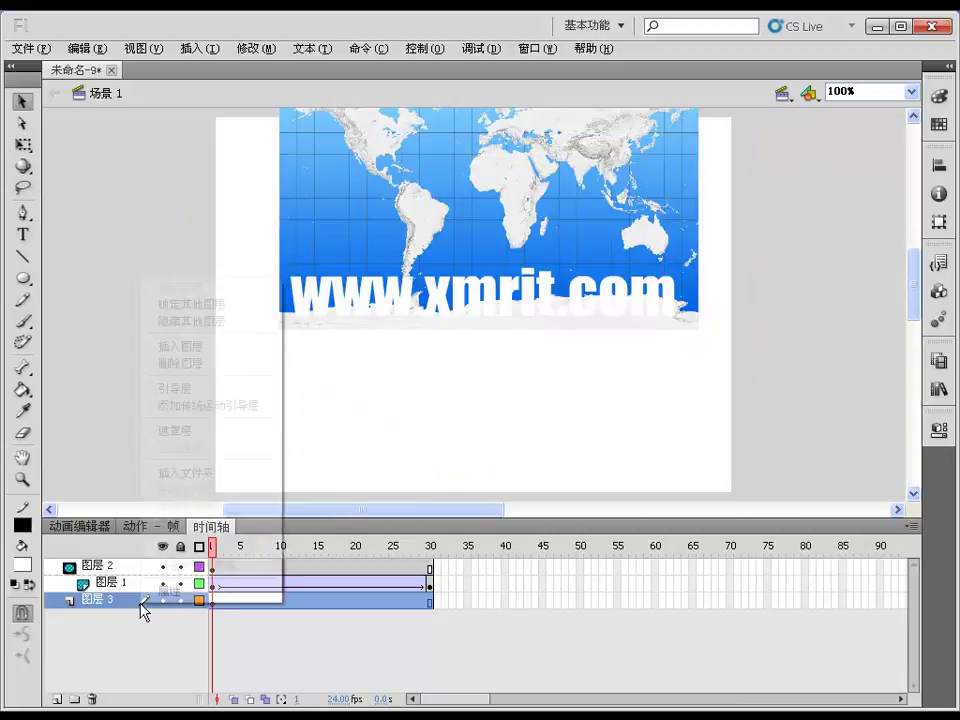
click(190, 364)
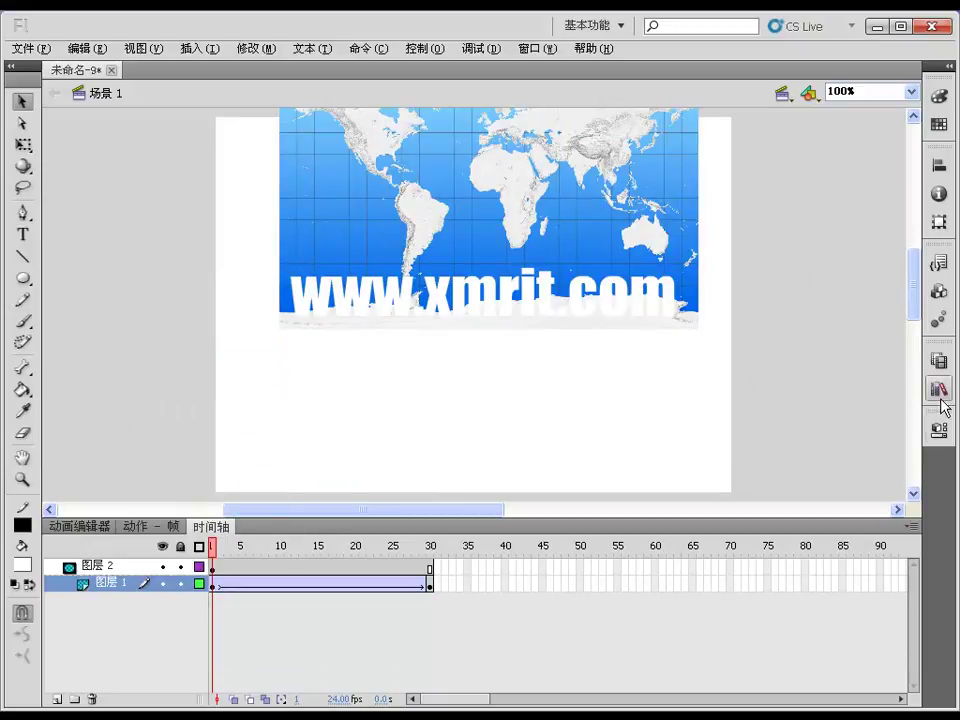
Change the document's stage colour to medium blue and test the movie with the new background.
click(939, 429)
click(743, 598)
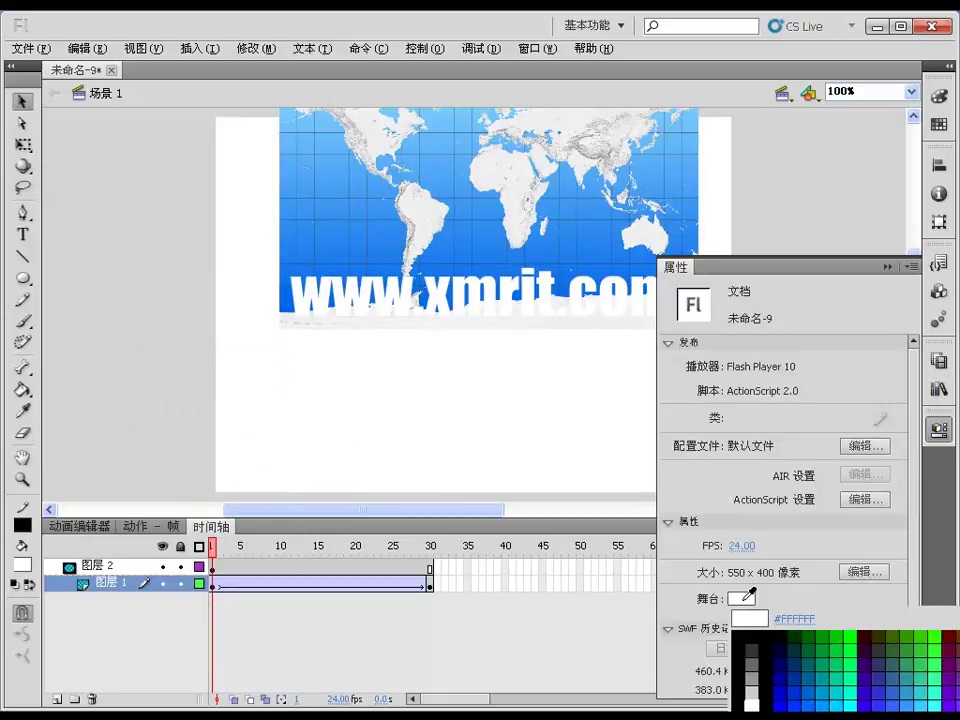
click(808, 677)
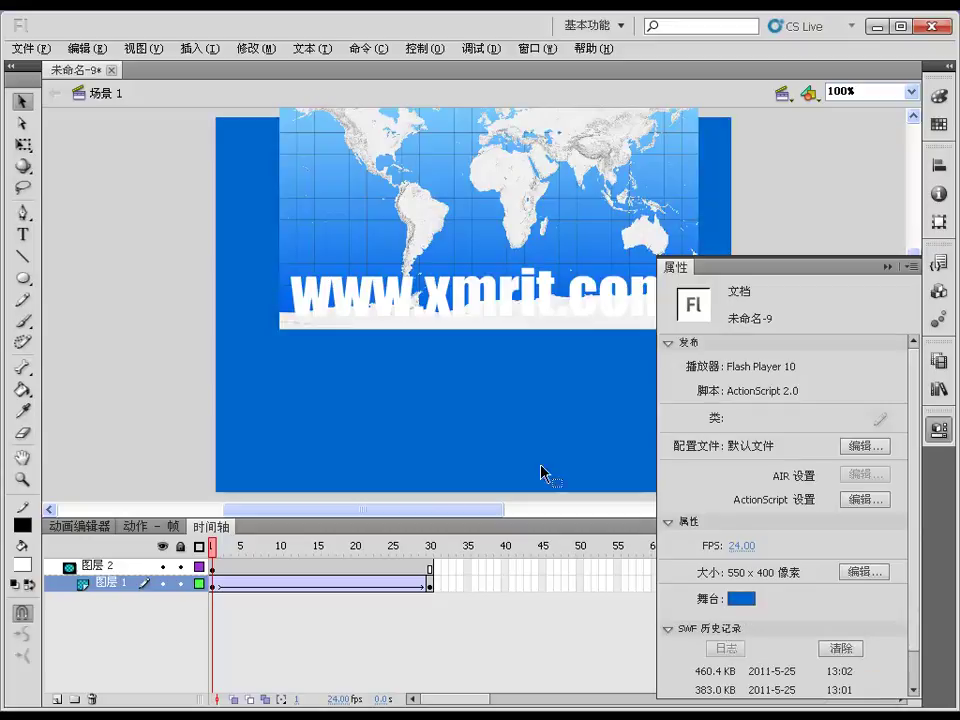
click(531, 461)
key(ctrl+Return)
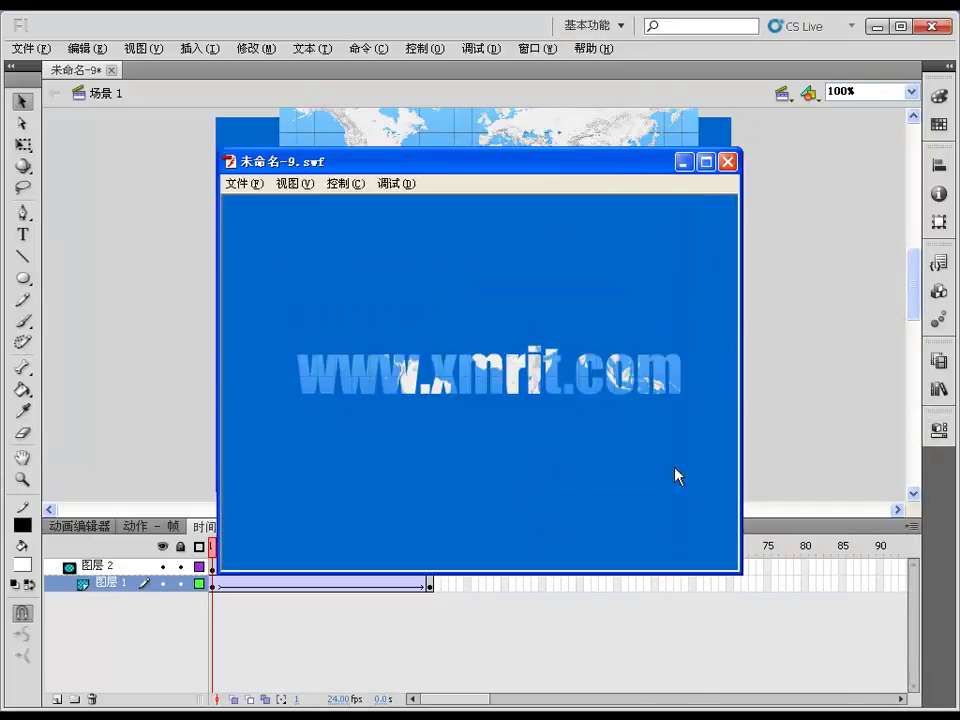